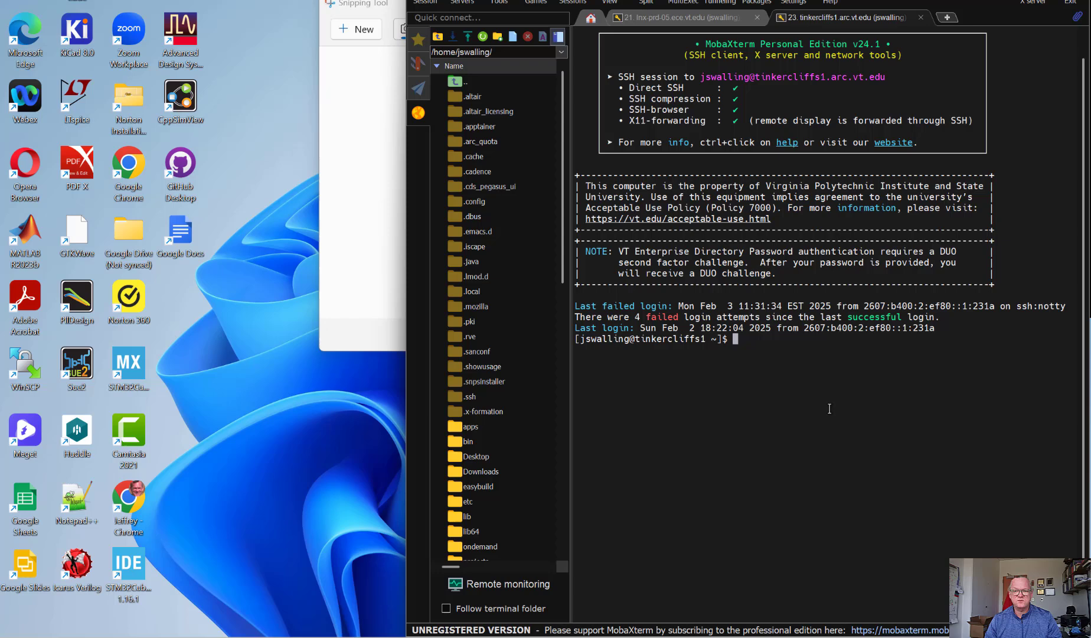
# - Rerun the srun request for an X11 shell with 8 CPUs, 32G memory and 4 hours
pyautogui.press('Up')
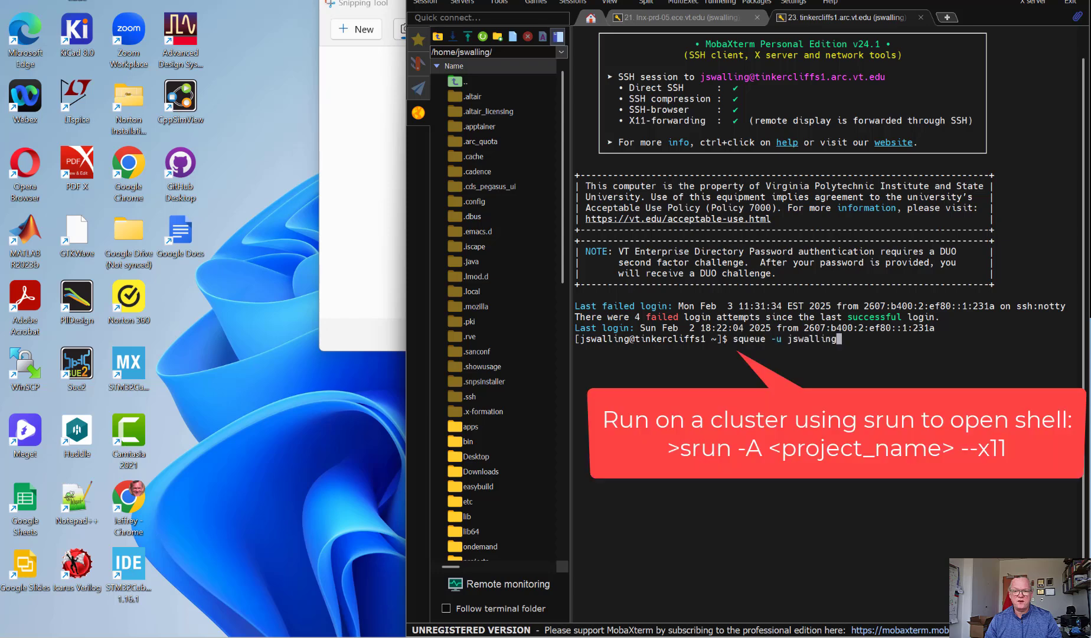
pyautogui.press('Up')
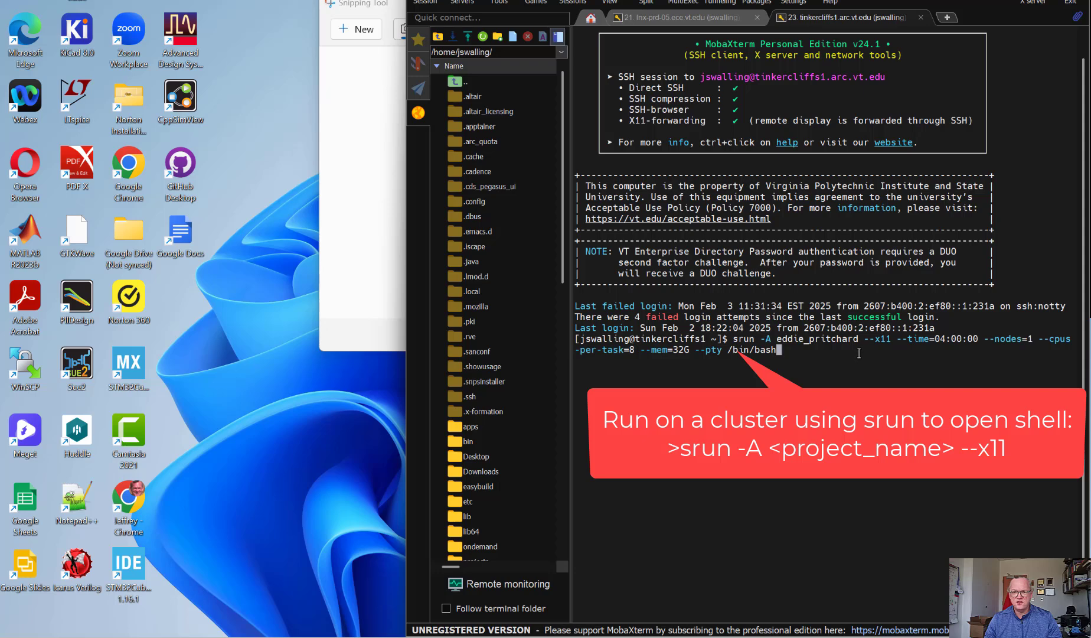
pyautogui.press('Return')
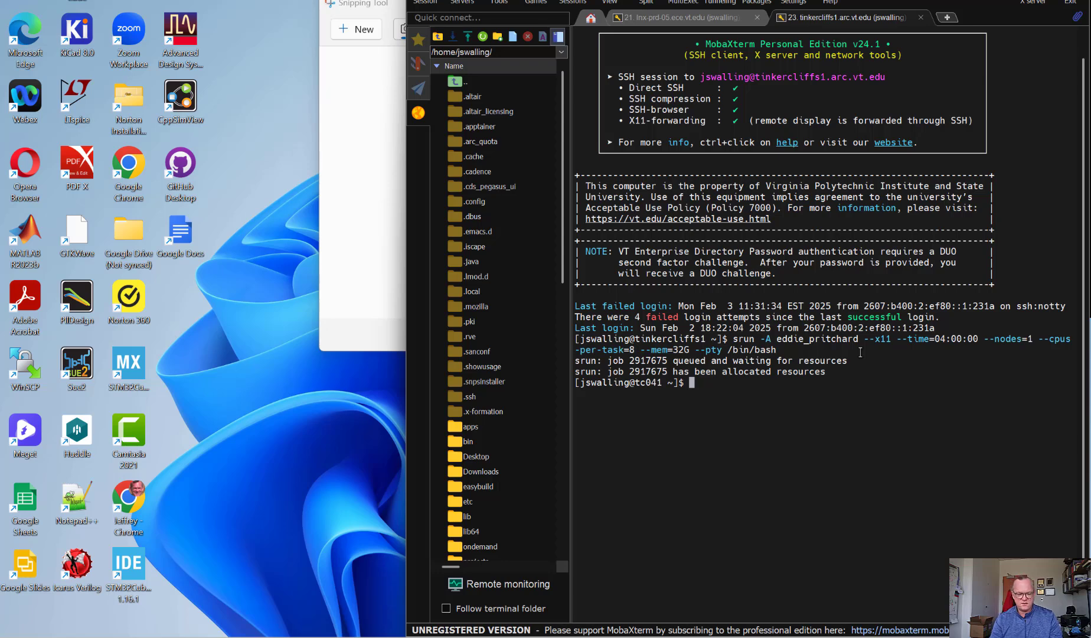
# - Start a source command, building the path through projects, RFIC, cadtools and cadence
pyautogui.write('sou')
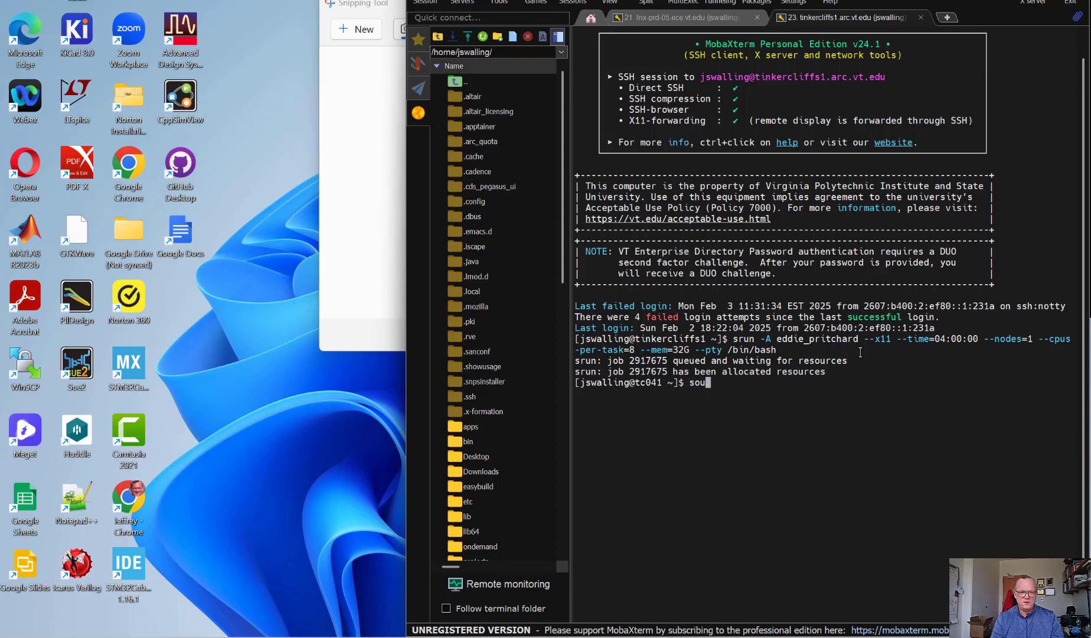
pyautogui.write('rce /s')
pyautogui.press('BackSpace')
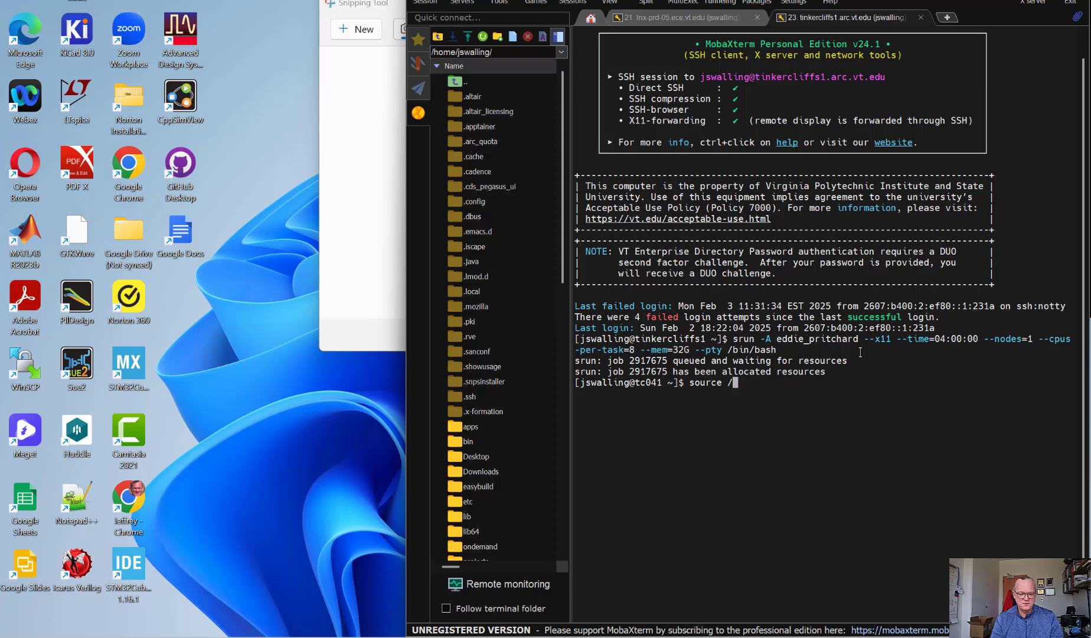
pyautogui.write('proje')
pyautogui.press('Tab')
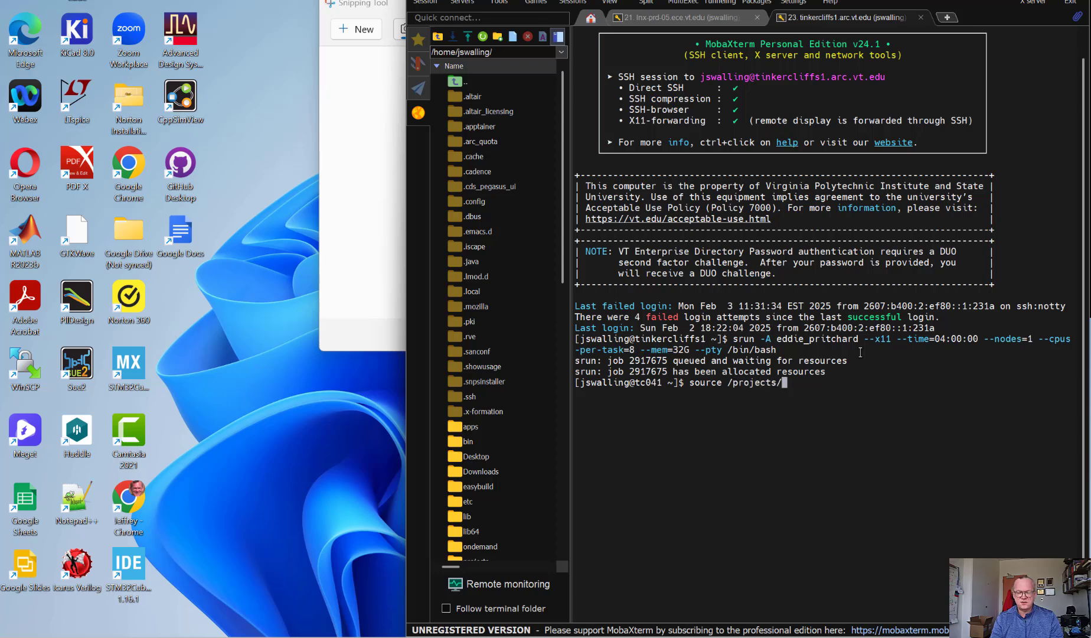
pyautogui.write('edd')
pyautogui.press('Tab')
pyautogui.write('i')
pyautogui.press('BackSpace')
pyautogui.write('R')
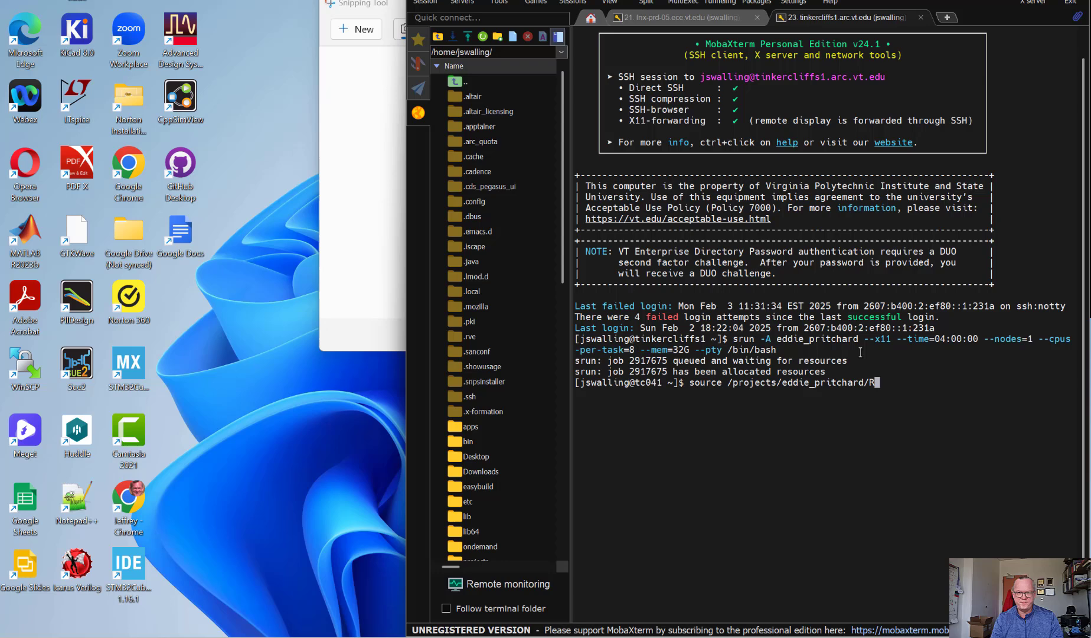
pyautogui.press('Tab')
pyautogui.write('ca')
pyautogui.press('Tab')
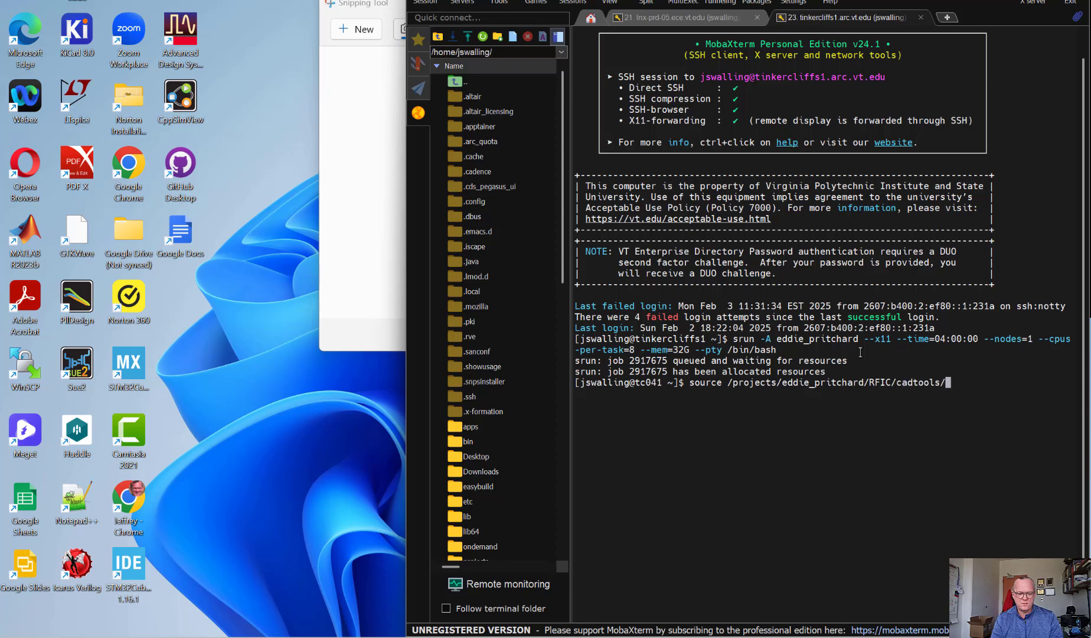
pyautogui.write('ca')
pyautogui.press('Tab')
# - Finish the path to setups/setup-tools-advanced, run it, and launch innovus -stylus
pyautogui.write('s')
pyautogui.press('Tab')
pyautogui.write('s')
pyautogui.press('Tab')
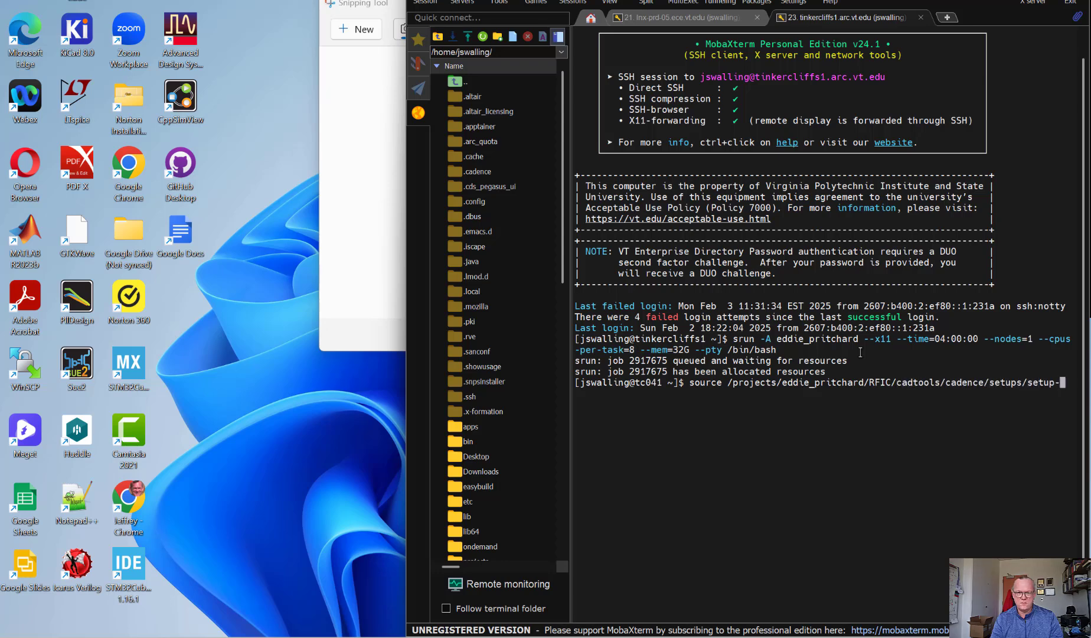
pyautogui.write('t')
pyautogui.press('Tab')
pyautogui.write('a')
pyautogui.press('Tab')
pyautogui.press('Return')
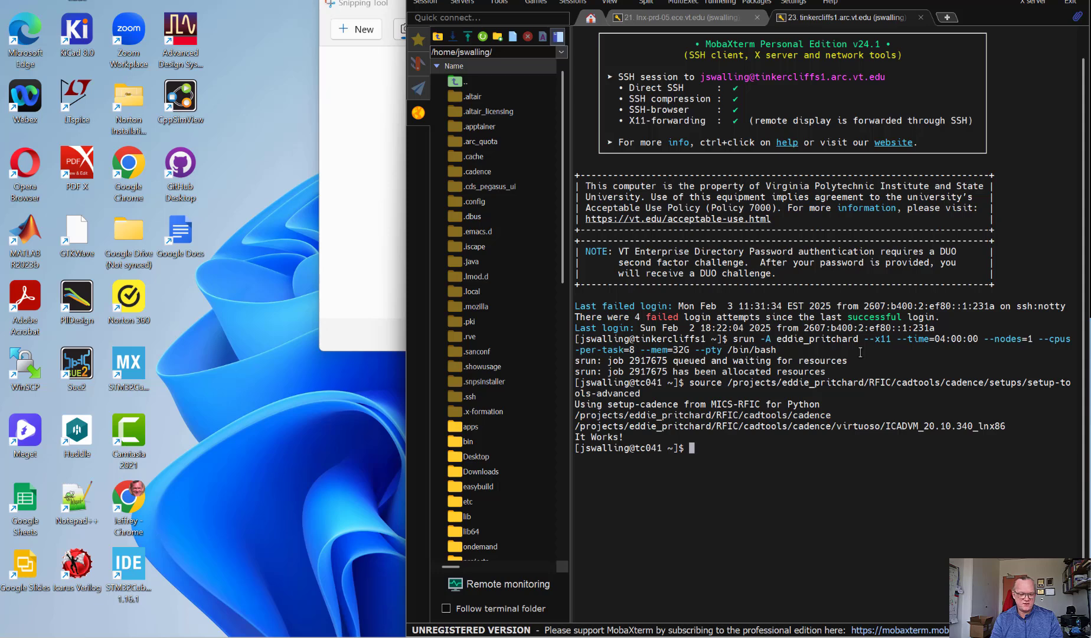
pyautogui.write('innovus')
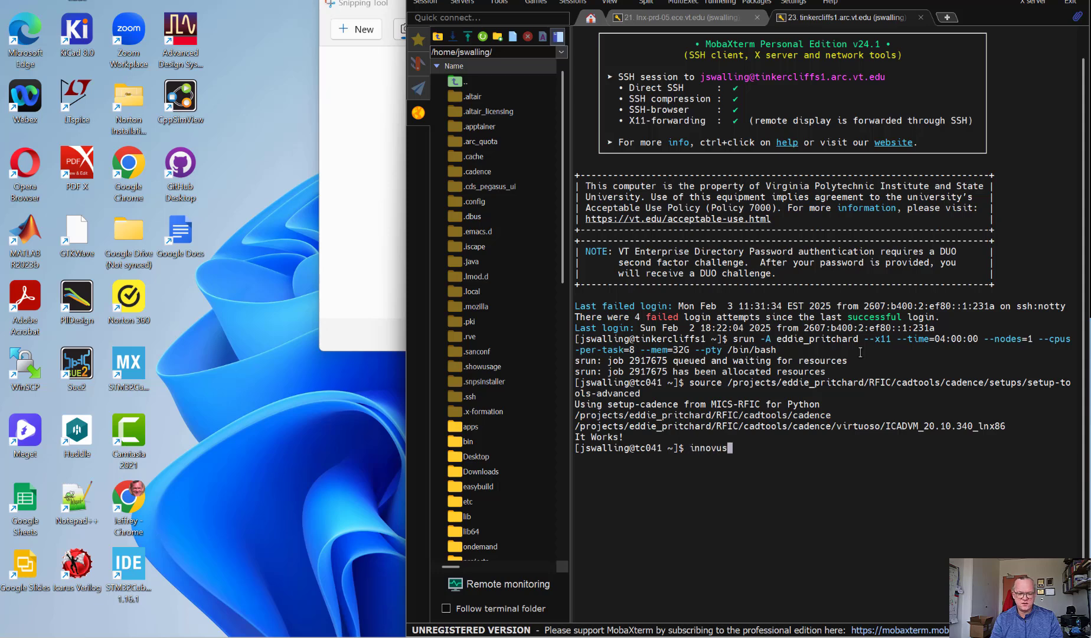
pyautogui.write(' -stylus')
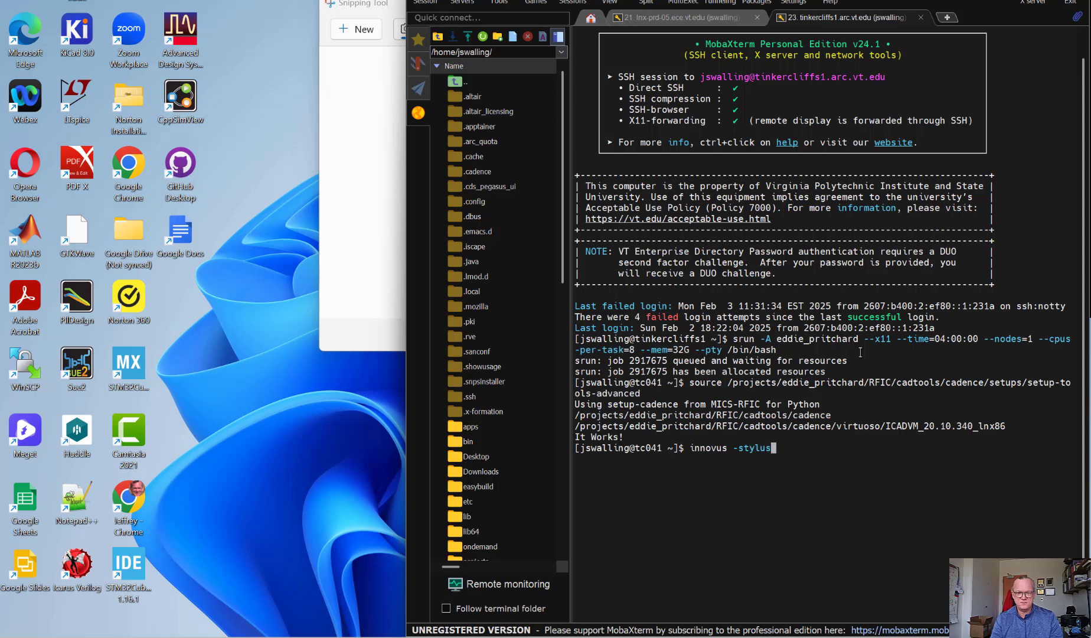
pyautogui.press('Return')
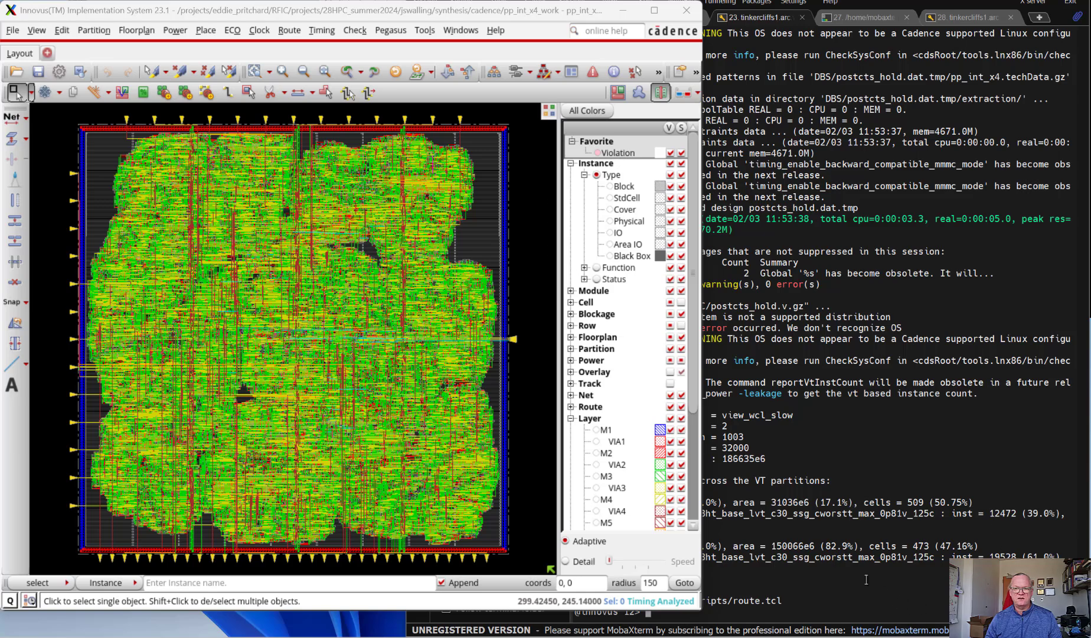
# - Once the pp_int_x4 layout loads, switch to MobaXterm tab 28 with route.tcl open in nano
pyautogui.click(962, 24)
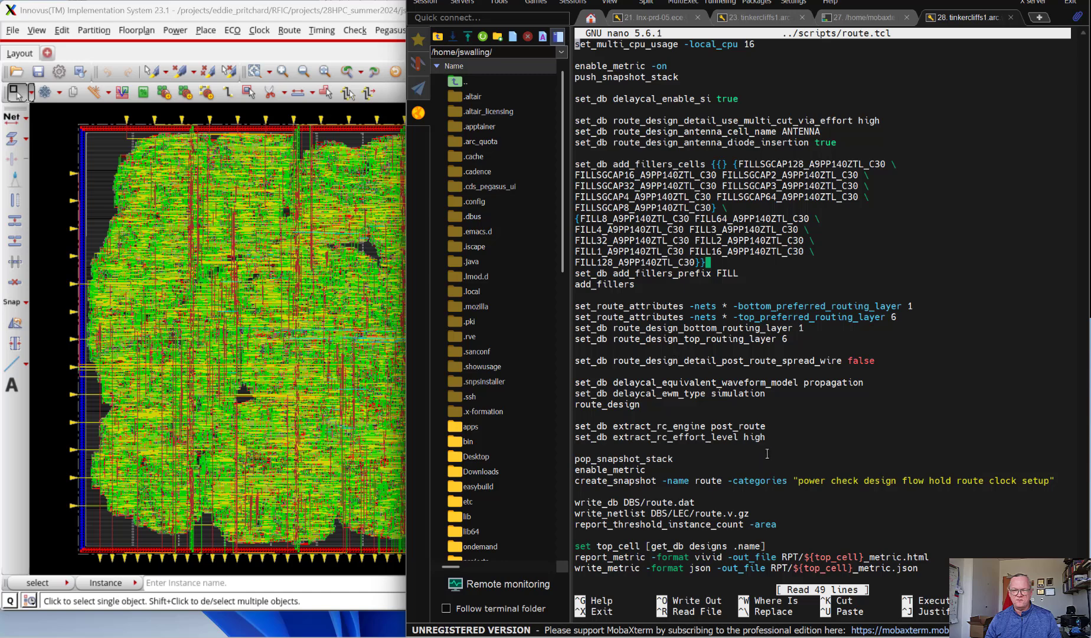
# - Scroll into route.tcl's filler cell list, then return to the Innovus console tab
pyautogui.press('Down')
pyautogui.press('Down')
pyautogui.press('Down')
pyautogui.press('Down')
pyautogui.press('Down')
pyautogui.press('Down')
pyautogui.press('Down')
pyautogui.press('Down')
pyautogui.press('Down')
pyautogui.press('Down')
pyautogui.press('Down')
pyautogui.press('Down')
pyautogui.click(767, 18)
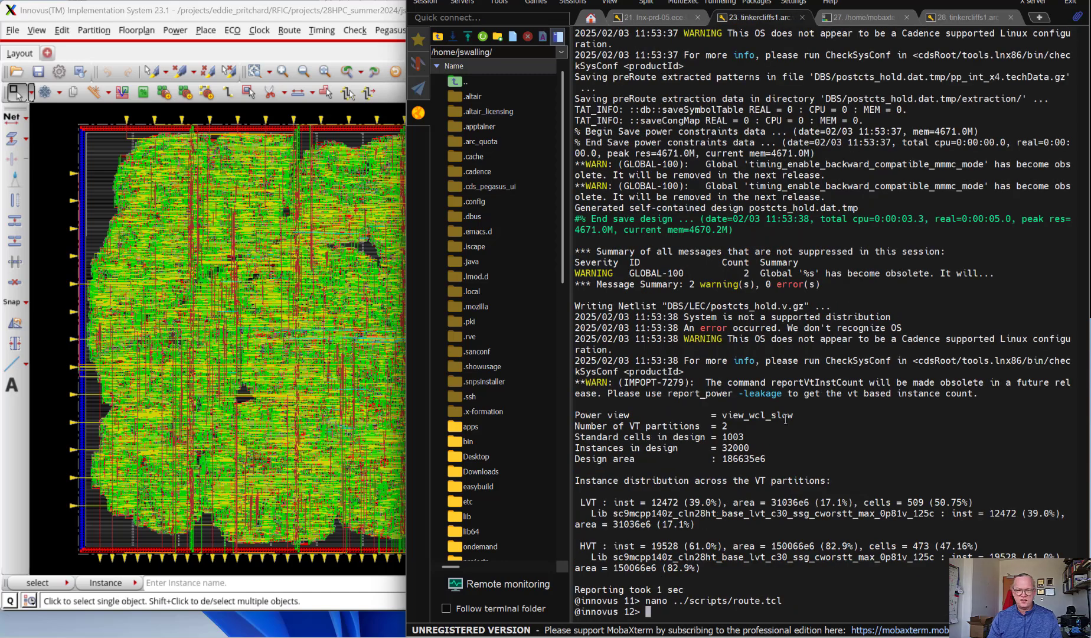
pyautogui.write('source ')
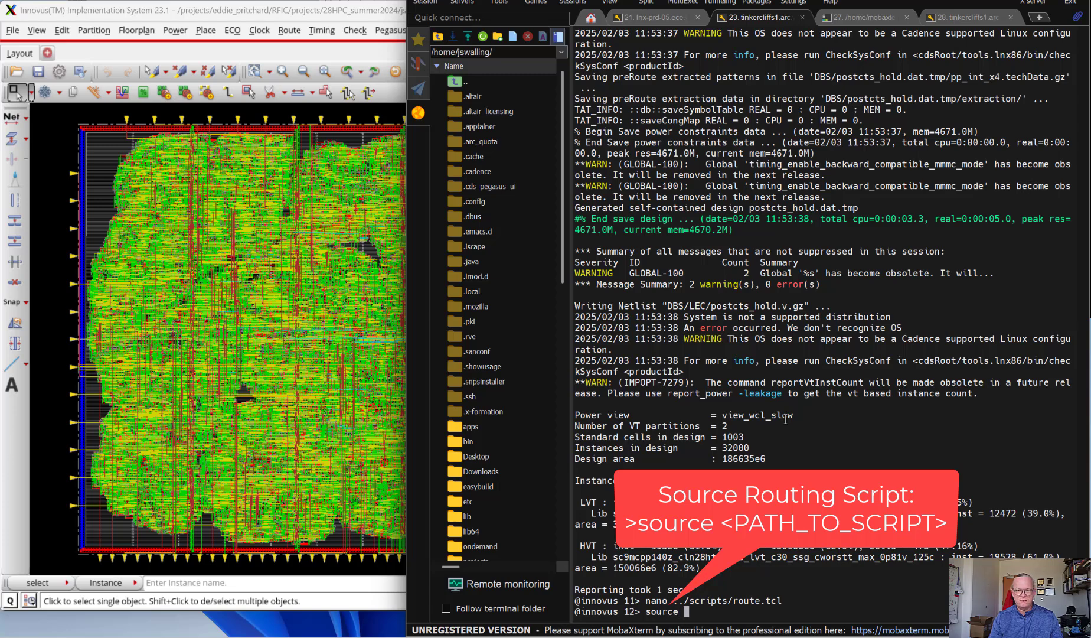
pyautogui.write('../scripts/route.tcl')
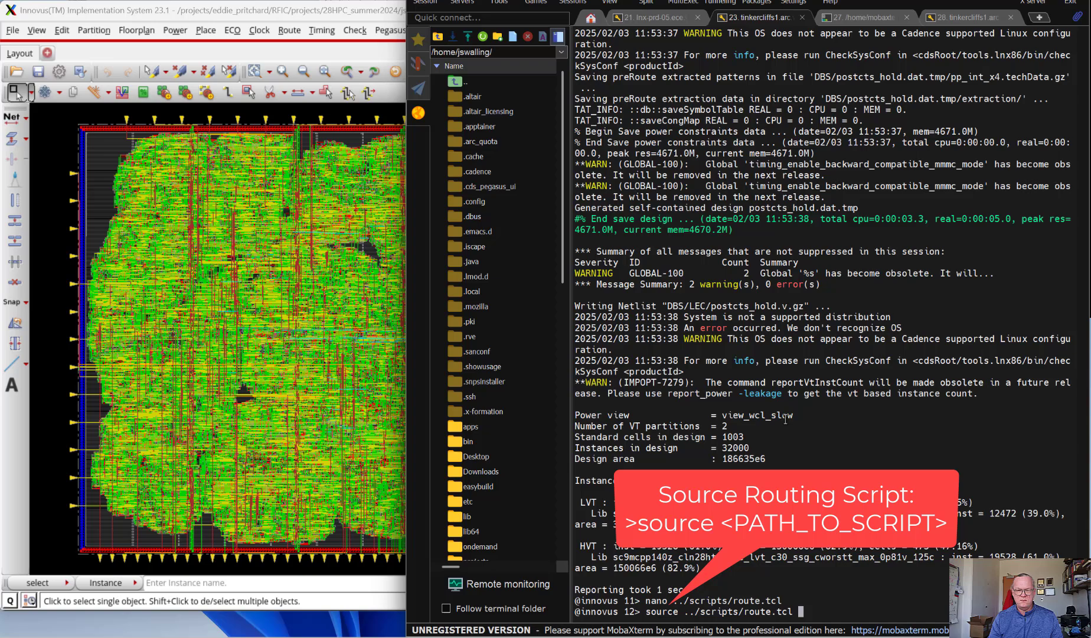
pyautogui.press('Return')
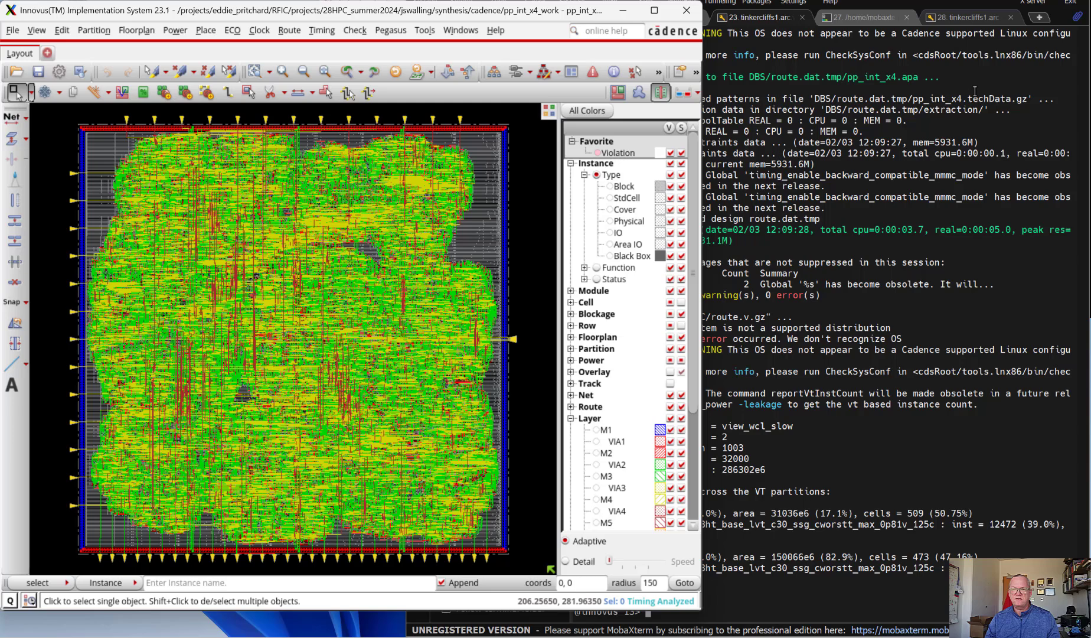
# - Exit nano on route.tcl and reopen the editor on ../scripts/postroute.tcl
pyautogui.click(963, 17)
pyautogui.click(963, 17)
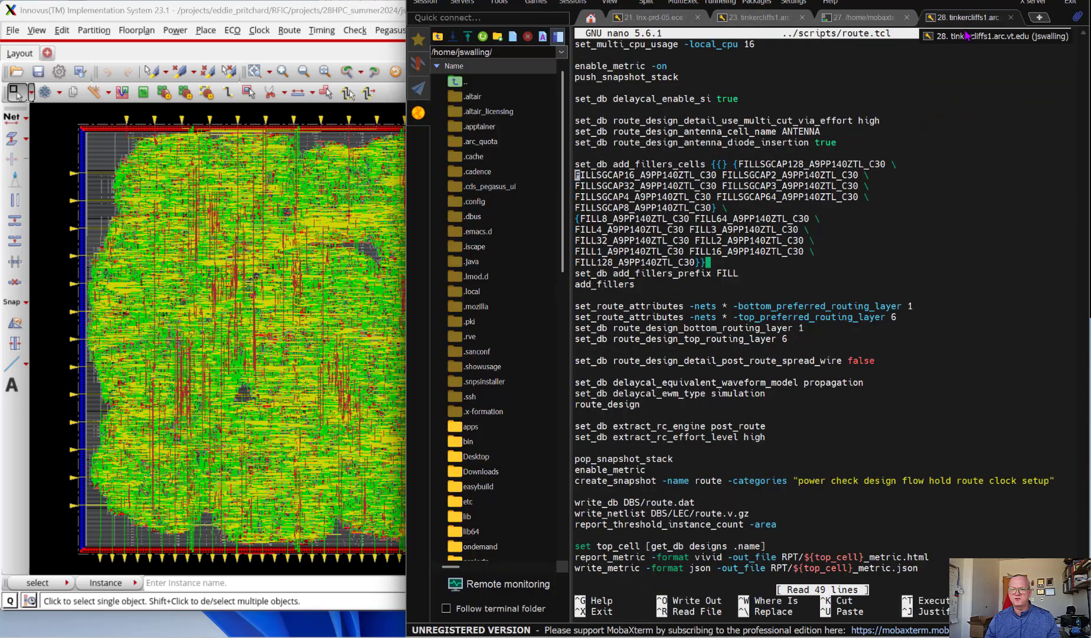
pyautogui.hotkey('ctrl', 'x')
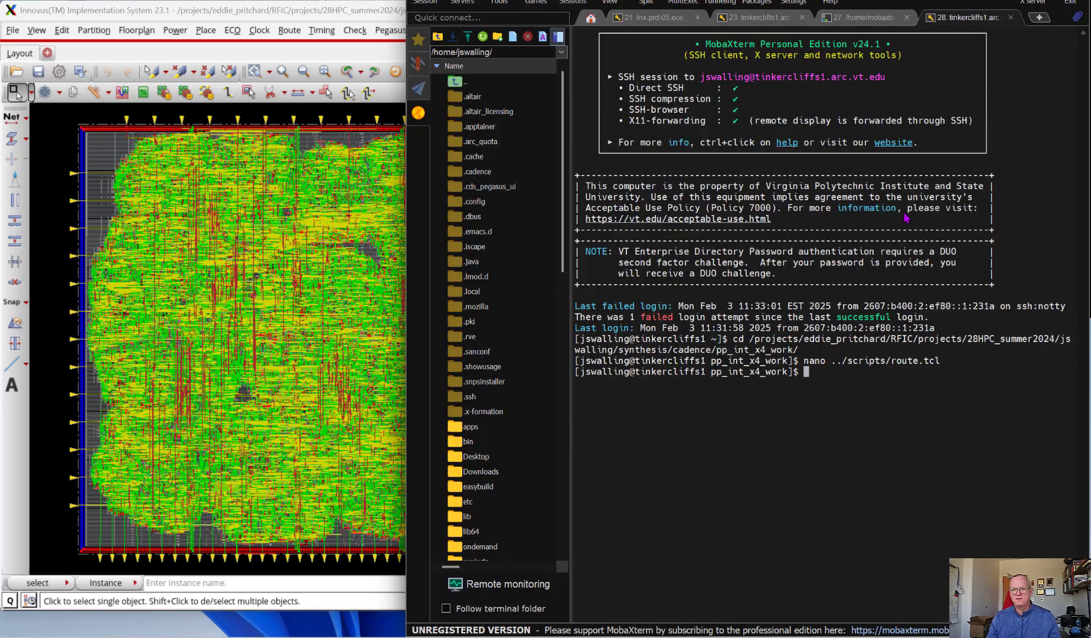
pyautogui.press('Up')
pyautogui.press('BackSpace')
pyautogui.press('BackSpace')
pyautogui.press('BackSpace')
pyautogui.press('BackSpace')
pyautogui.press('BackSpace')
pyautogui.press('BackSpace')
pyautogui.press('BackSpace')
pyautogui.press('BackSpace')
pyautogui.press('BackSpace')
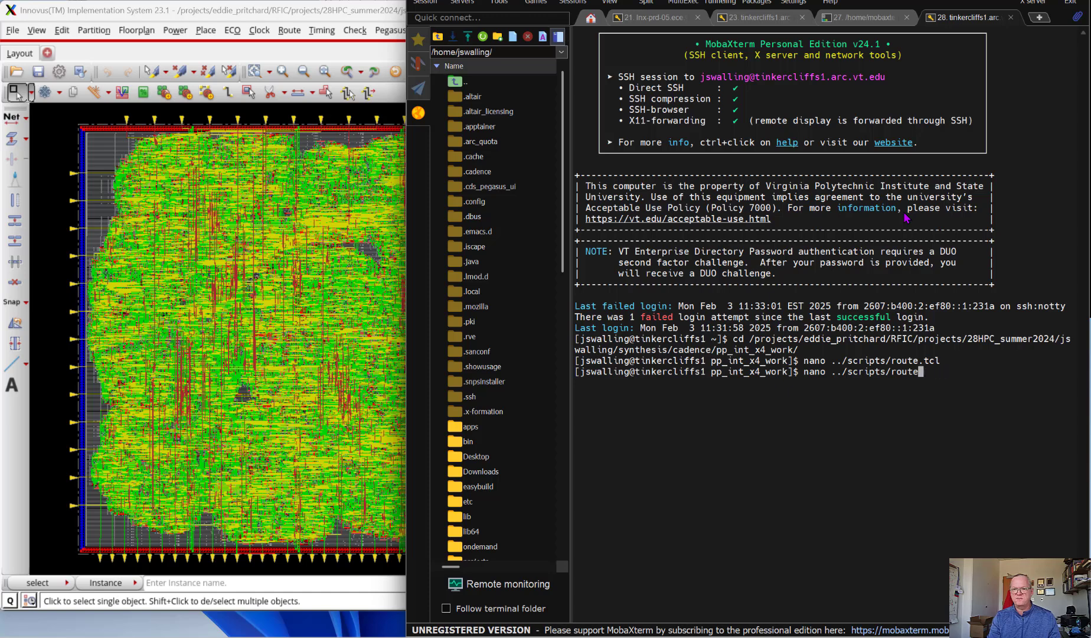
pyautogui.press('BackSpace')
pyautogui.write('post')
pyautogui.press('Tab')
pyautogui.press('Return')
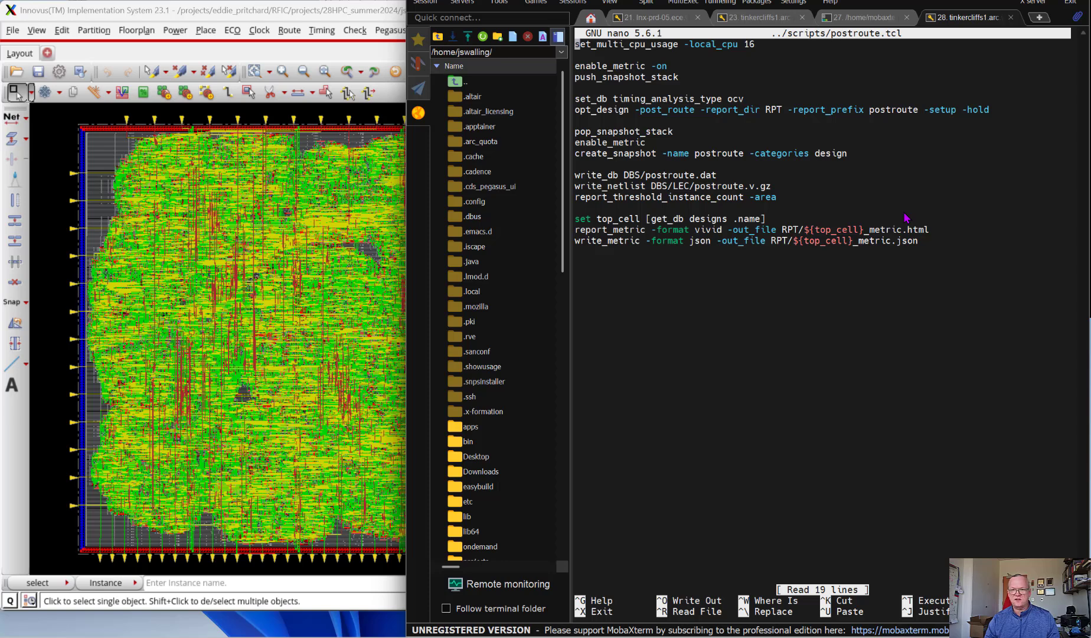
# - Source ../scripts/postroute.tcl in the Innovus console, then bring the layout window forward
pyautogui.click(751, 20)
pyautogui.write('source ../scripts/route.tc')
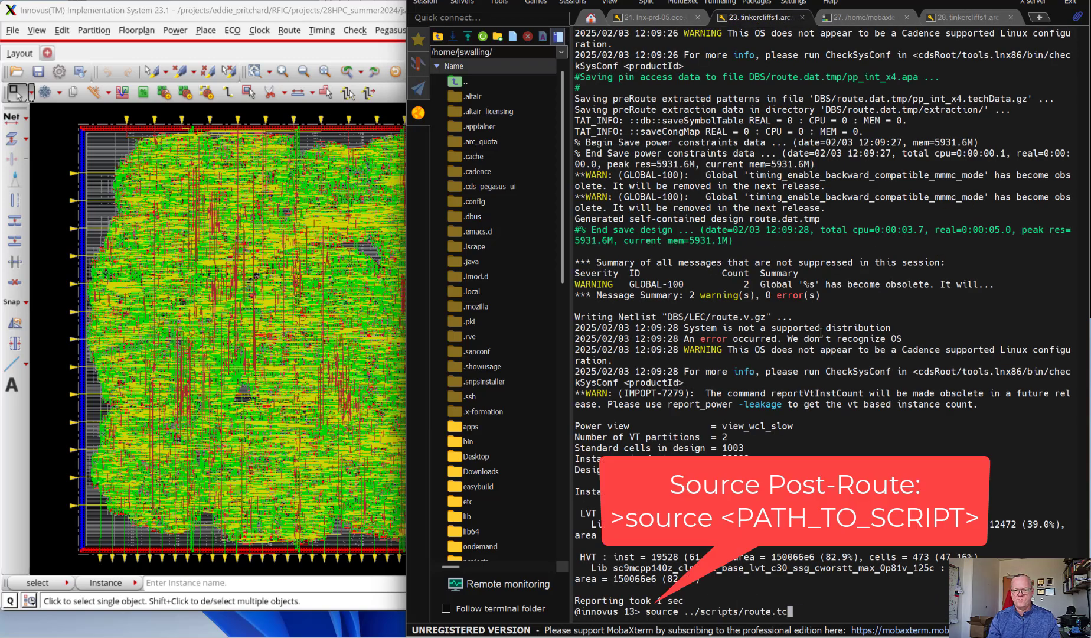
pyautogui.press('BackSpace')
pyautogui.press('BackSpace')
pyautogui.press('BackSpace')
pyautogui.press('BackSpace')
pyautogui.press('BackSpace')
pyautogui.press('BackSpace')
pyautogui.press('BackSpace')
pyautogui.press('BackSpace')
pyautogui.write('pos')
pyautogui.press('Tab')
pyautogui.write('tr')
pyautogui.press('Tab')
pyautogui.press('Return')
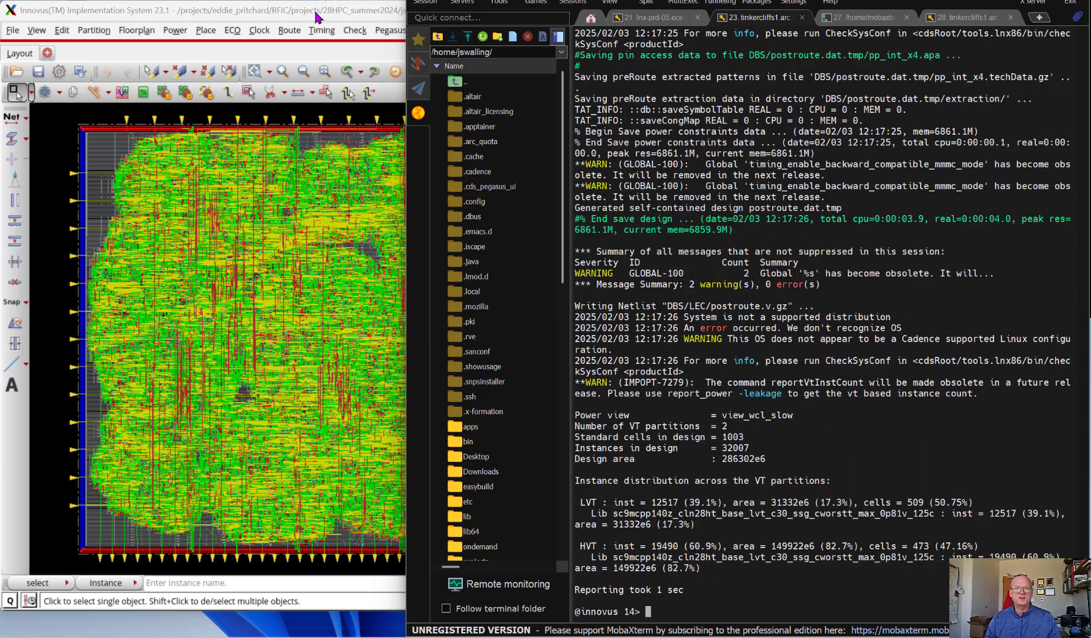
pyautogui.click(318, 16)
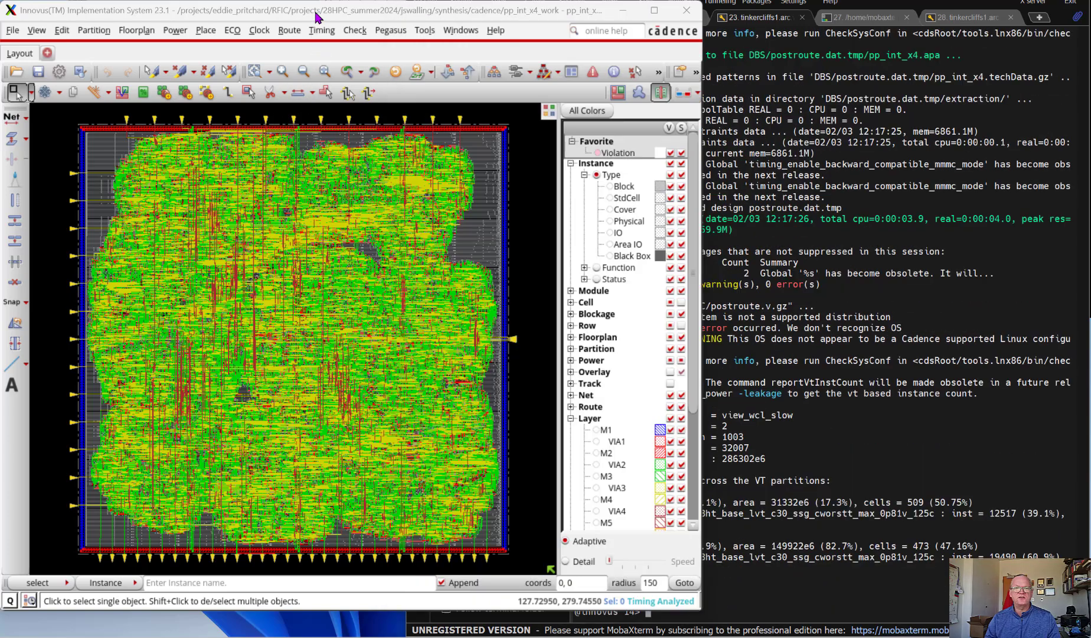
# - Write the netlist as pp_int_x4_struct_inn.v from File > Save > Netlist
pyautogui.click(356, 30)
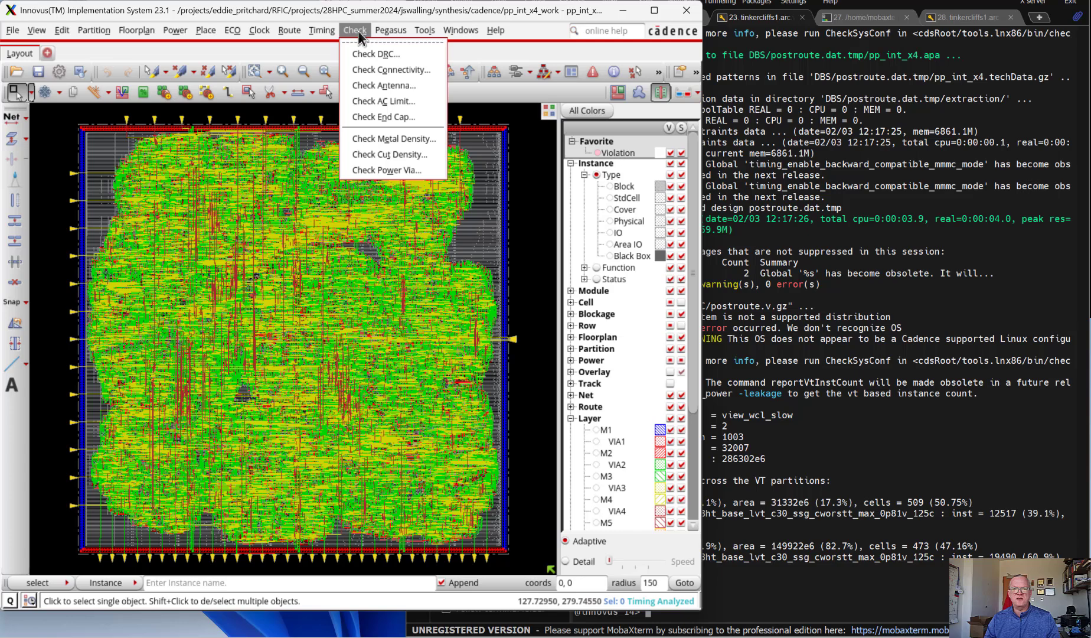
pyautogui.press('Escape')
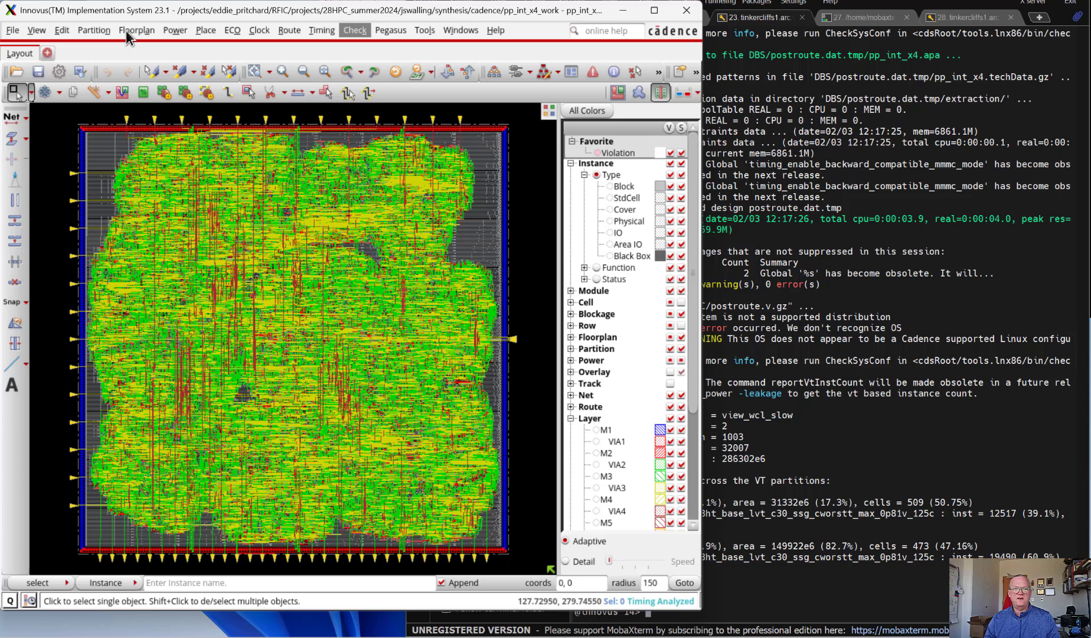
pyautogui.hotkey('alt', 'p')
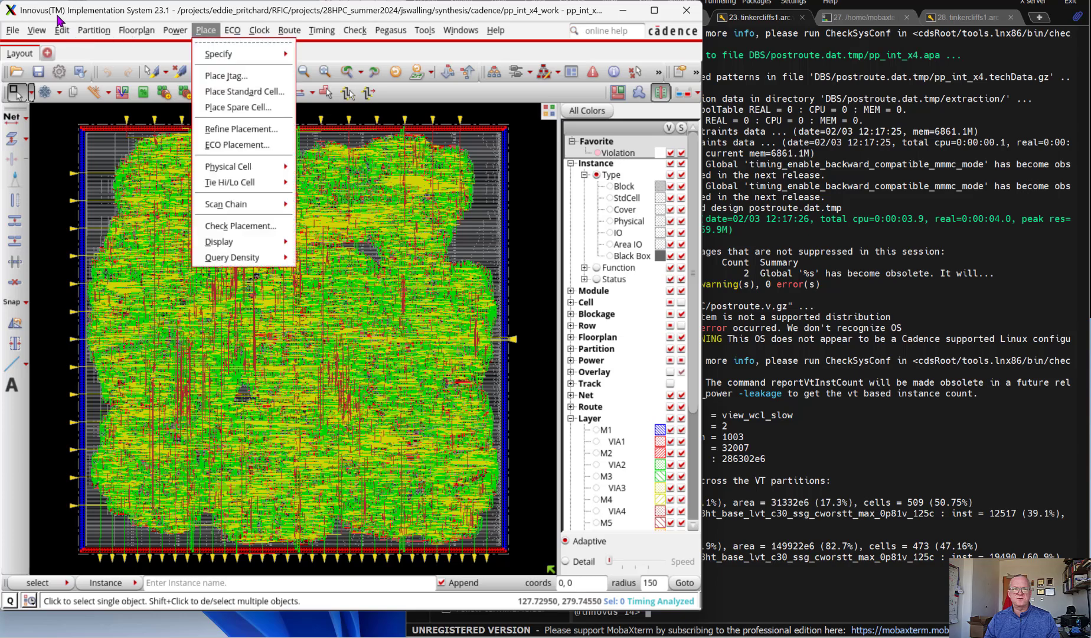
pyautogui.click(33, 28)
pyautogui.click(12, 31)
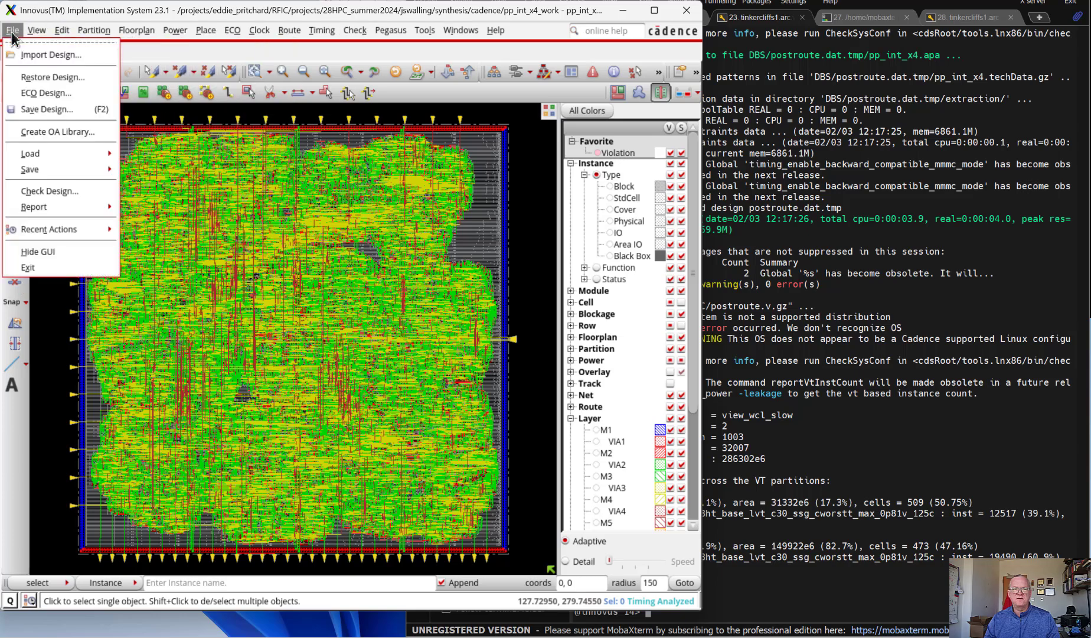
pyautogui.moveTo(31, 171)
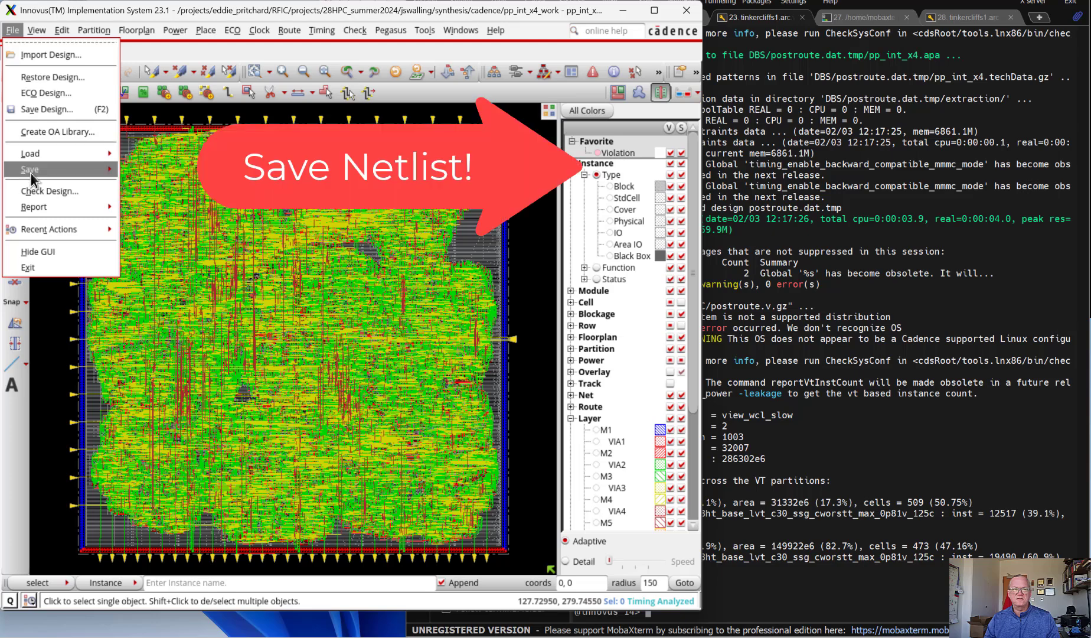
pyautogui.click(148, 217)
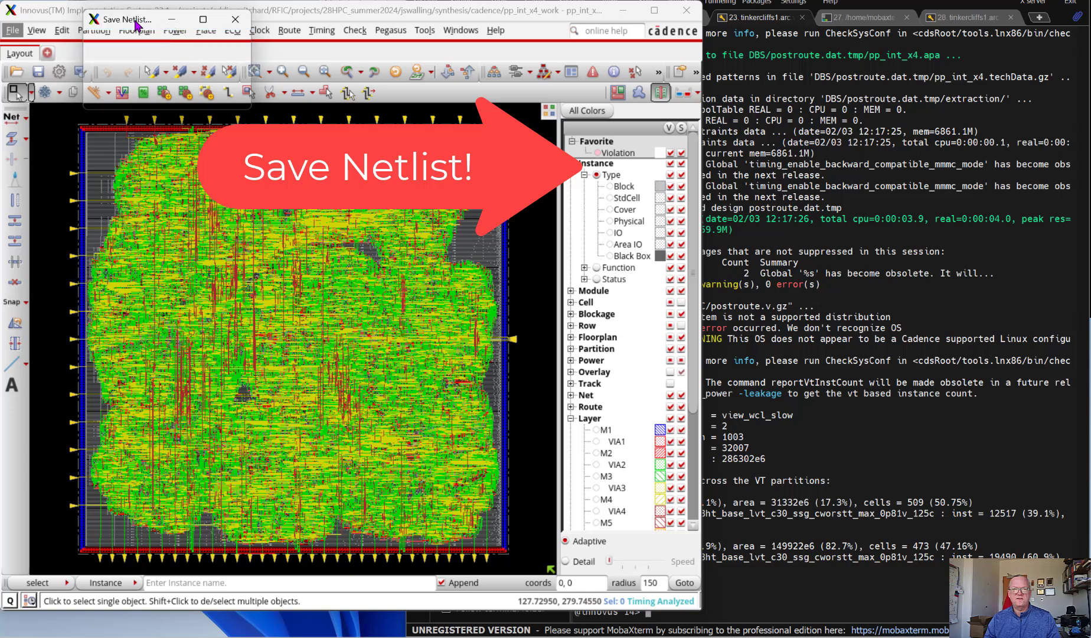
pyautogui.click(169, 74)
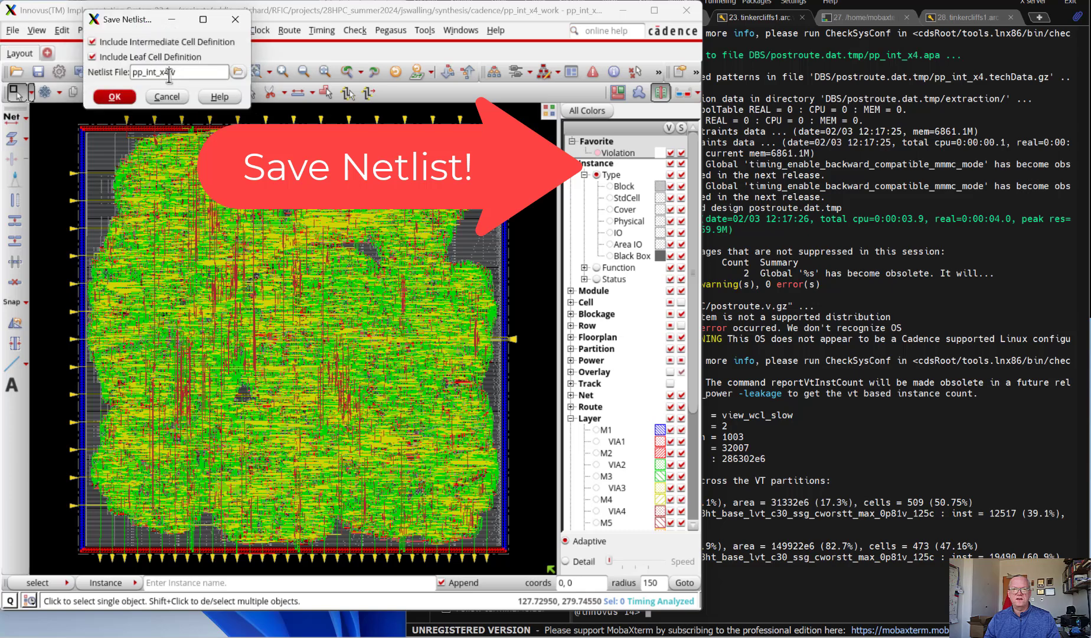
pyautogui.write('_')
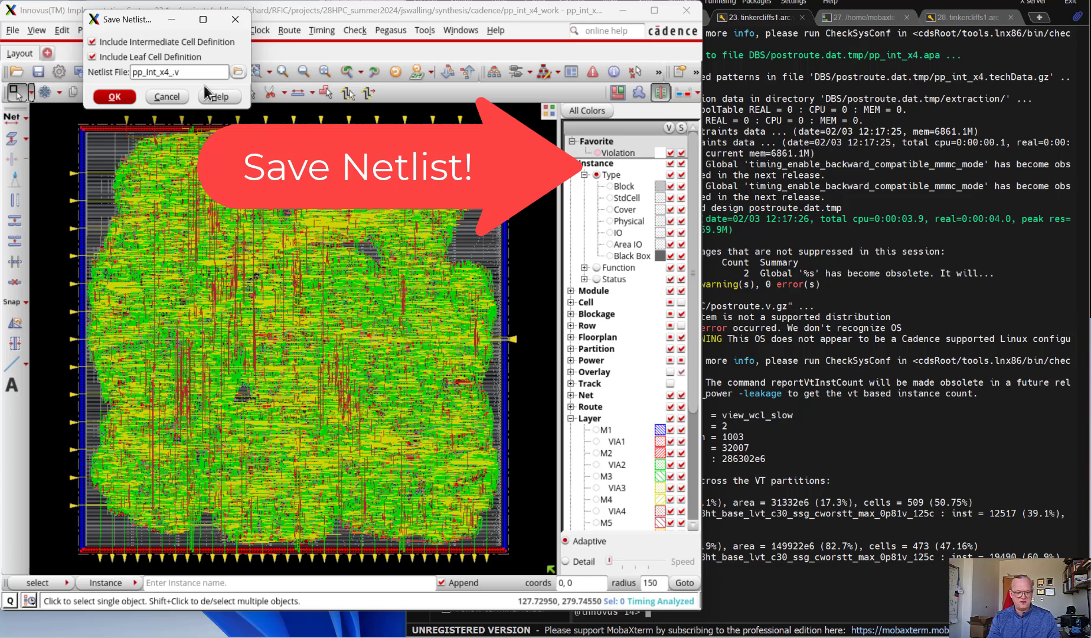
pyautogui.write('struct')
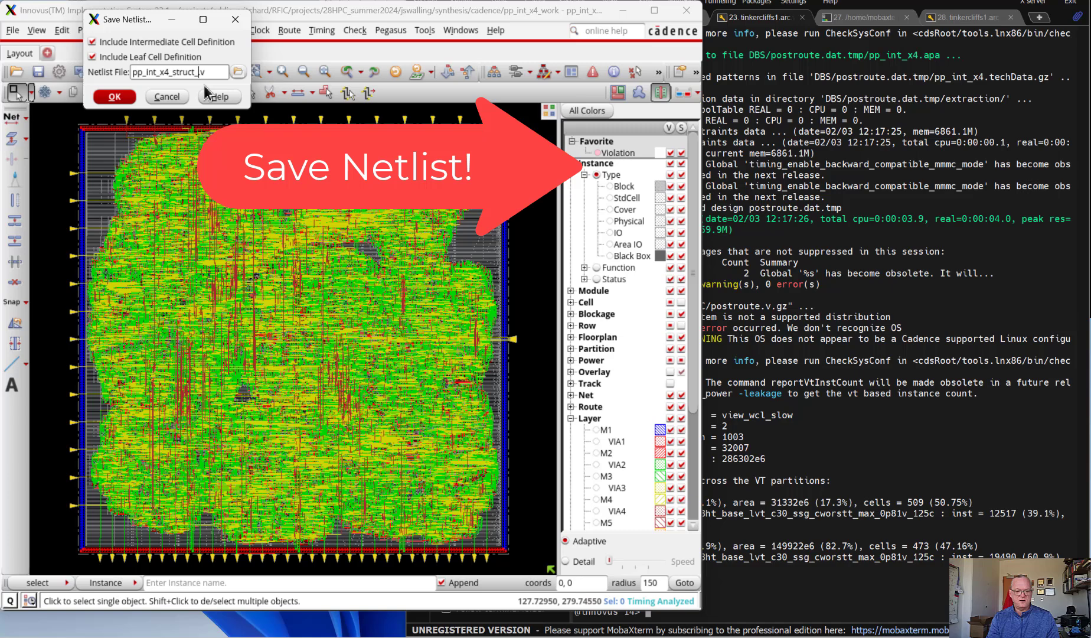
pyautogui.write('_inn')
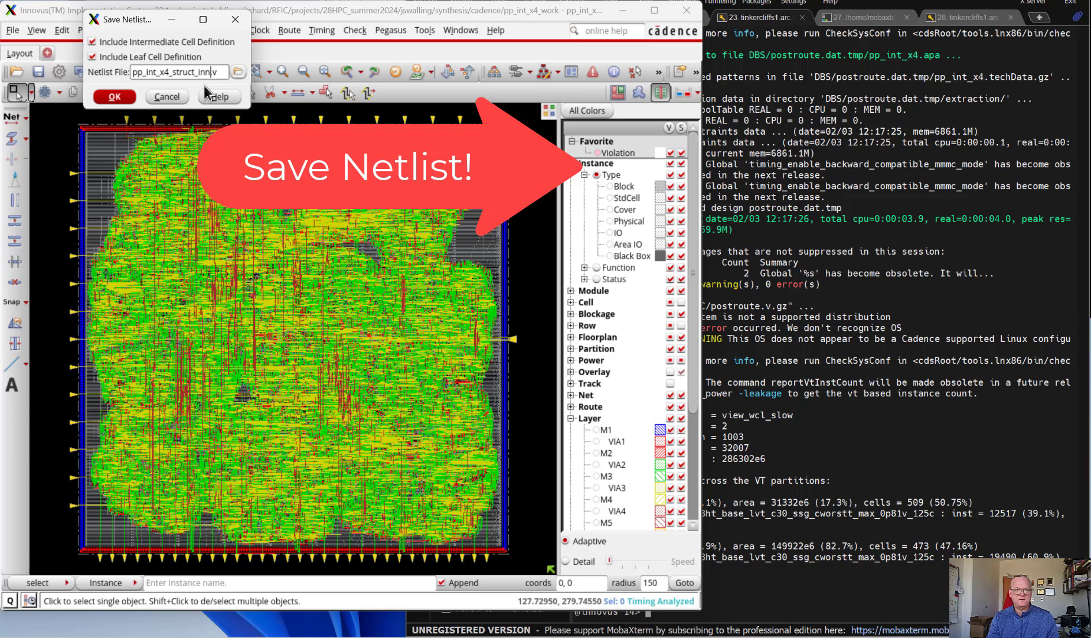
pyautogui.click(114, 97)
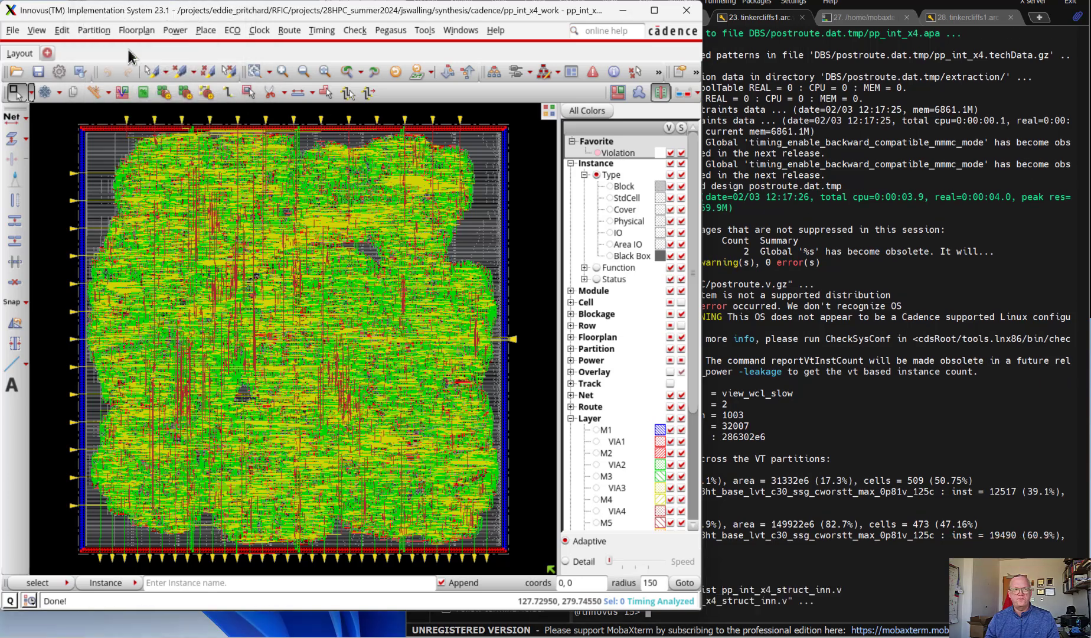
# - In File > Save > GDS/OASIS, set the output file to pp_int_x4_struct_inn.gds
pyautogui.click(12, 31)
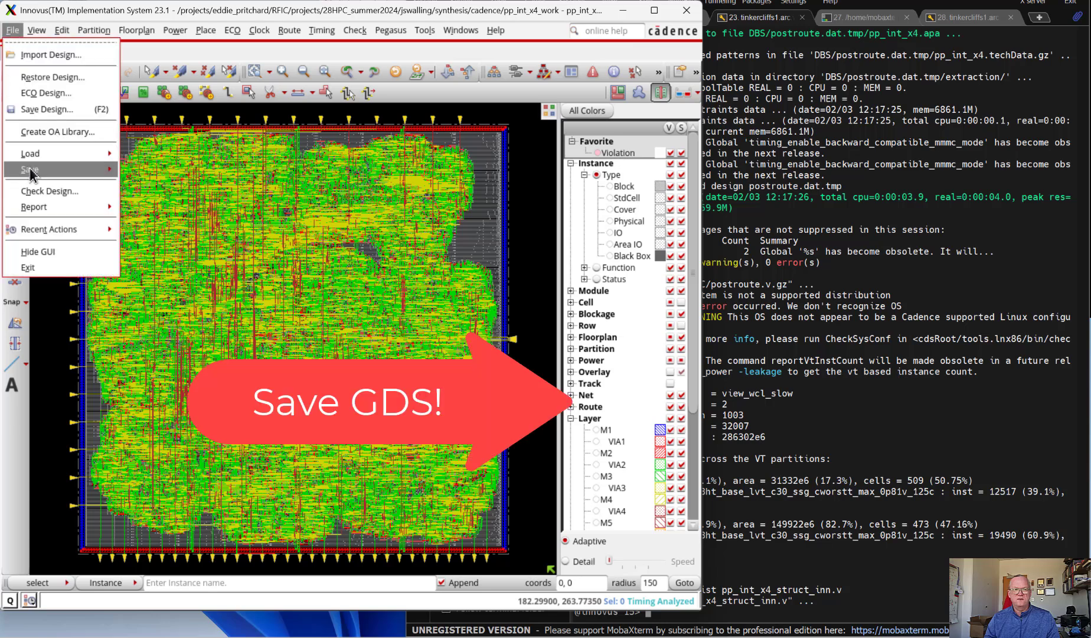
pyautogui.moveTo(41, 171)
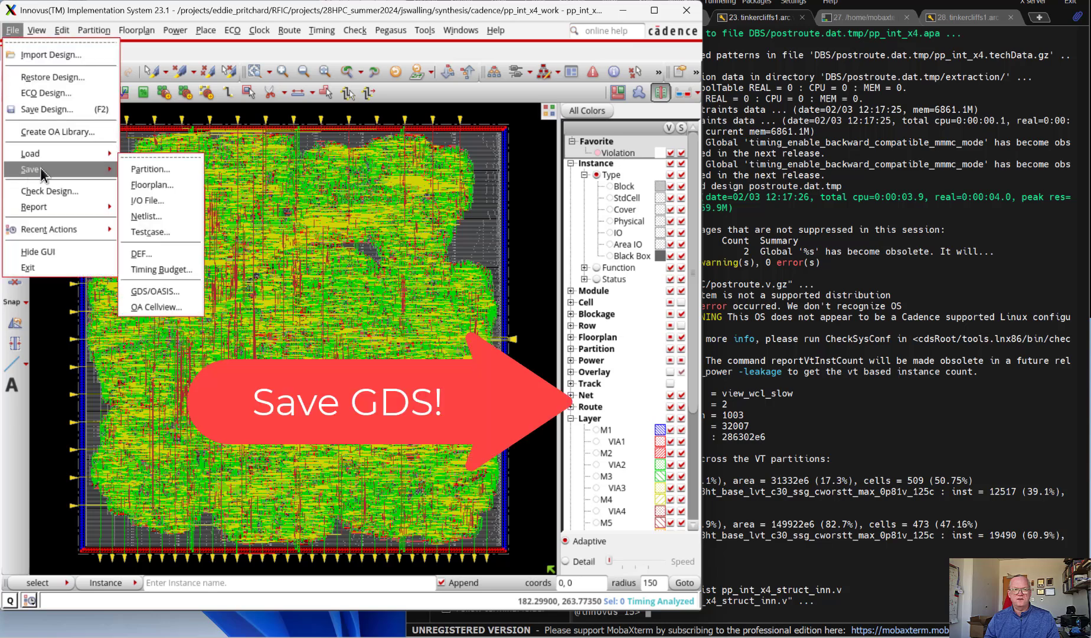
pyautogui.click(149, 291)
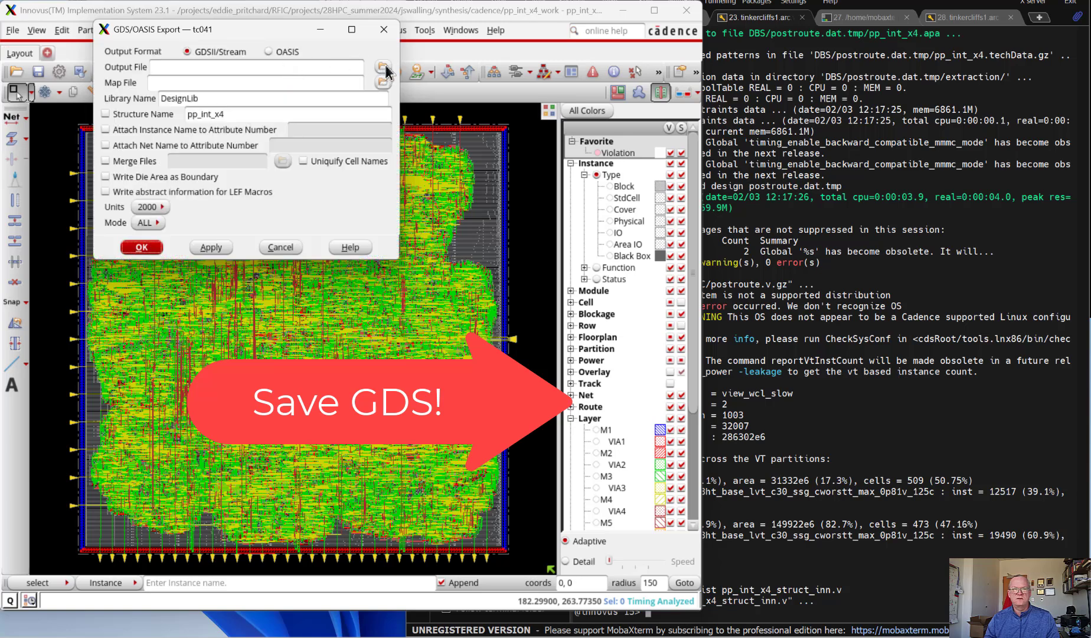
pyautogui.click(382, 68)
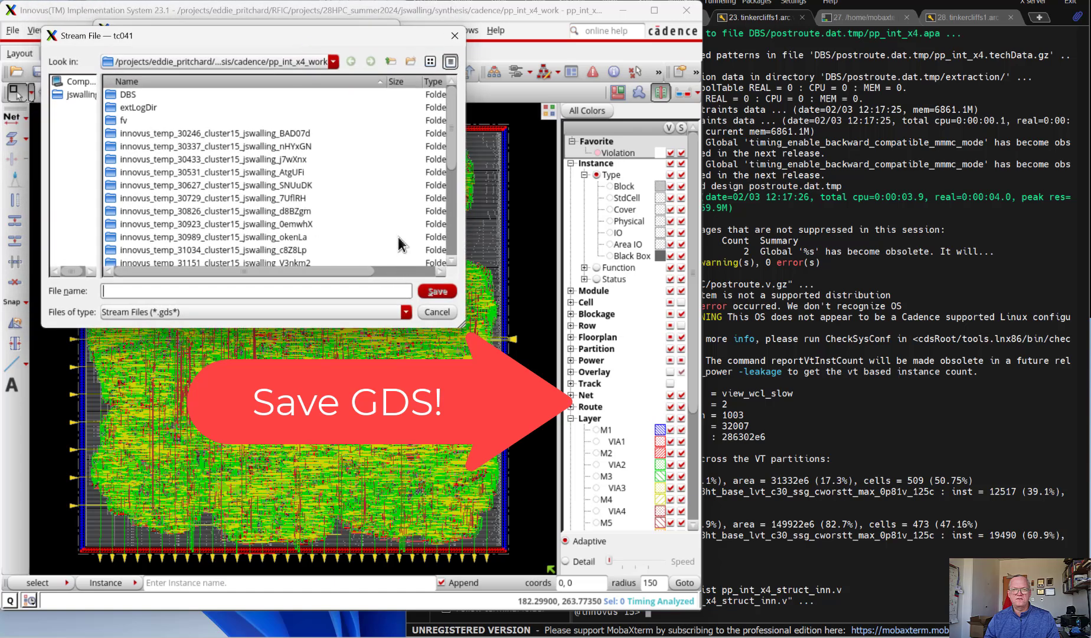
pyautogui.scroll(-5, 399, 244)
pyautogui.click(190, 250)
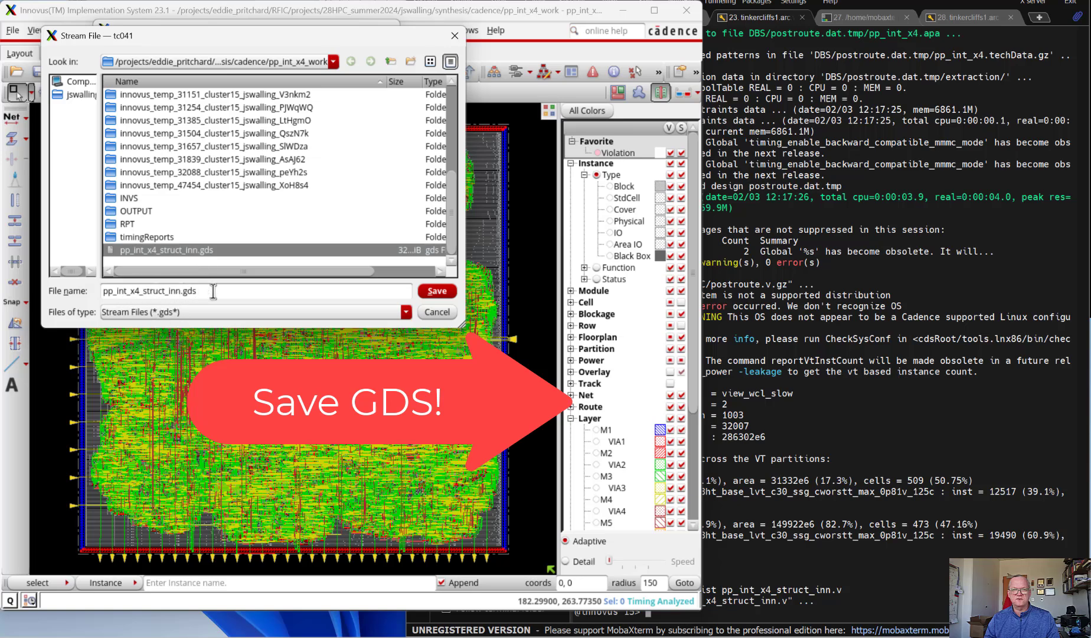
pyautogui.click(437, 292)
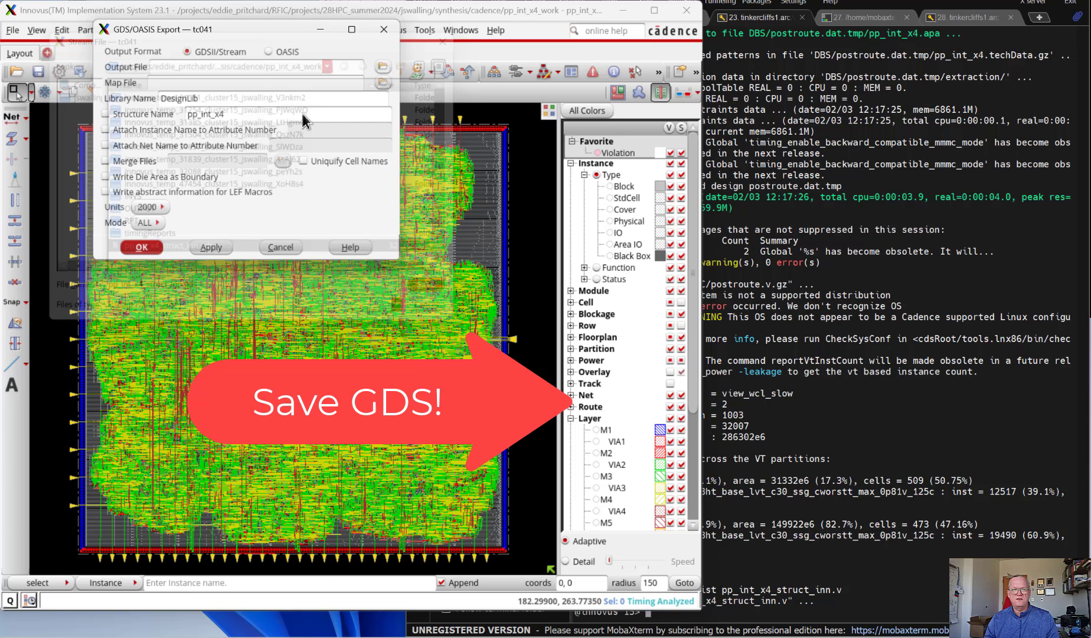
# - Pick tech.map from the recent 1p9m_6x2z_utalrdl lef folder as the map file
pyautogui.click(382, 83)
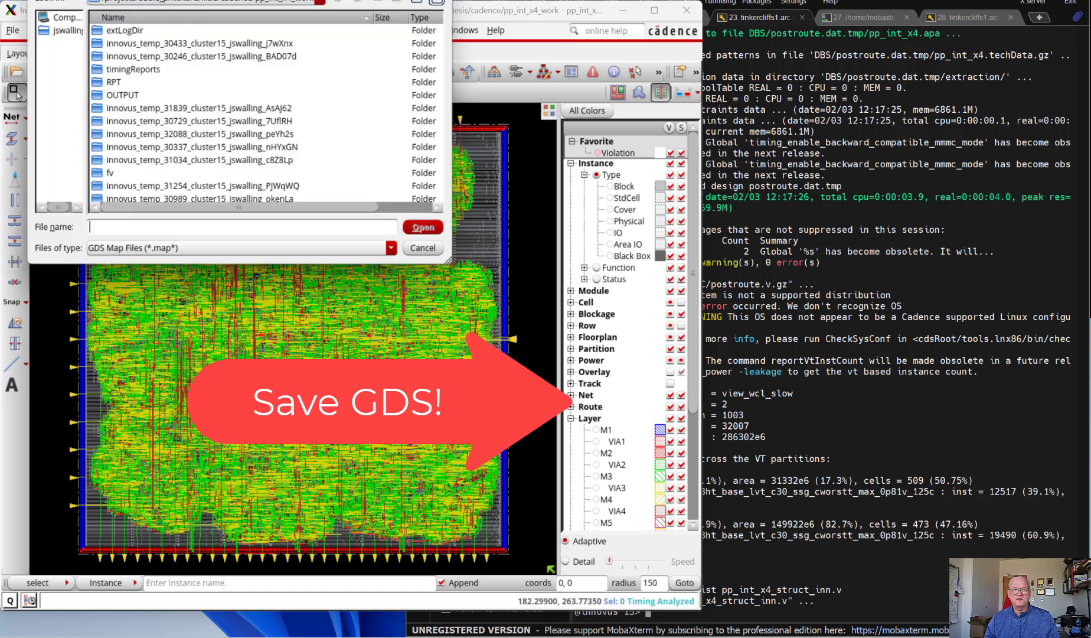
pyautogui.moveTo(260, 16); pyautogui.dragTo(289, 69)
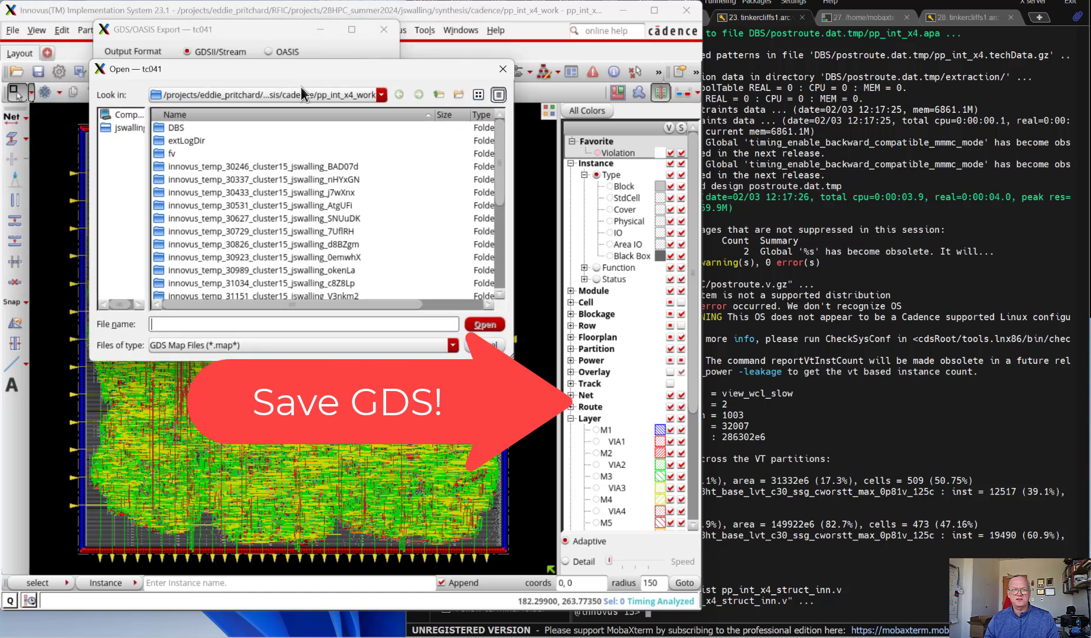
pyautogui.click(302, 93)
pyautogui.click(302, 93)
pyautogui.click(301, 92)
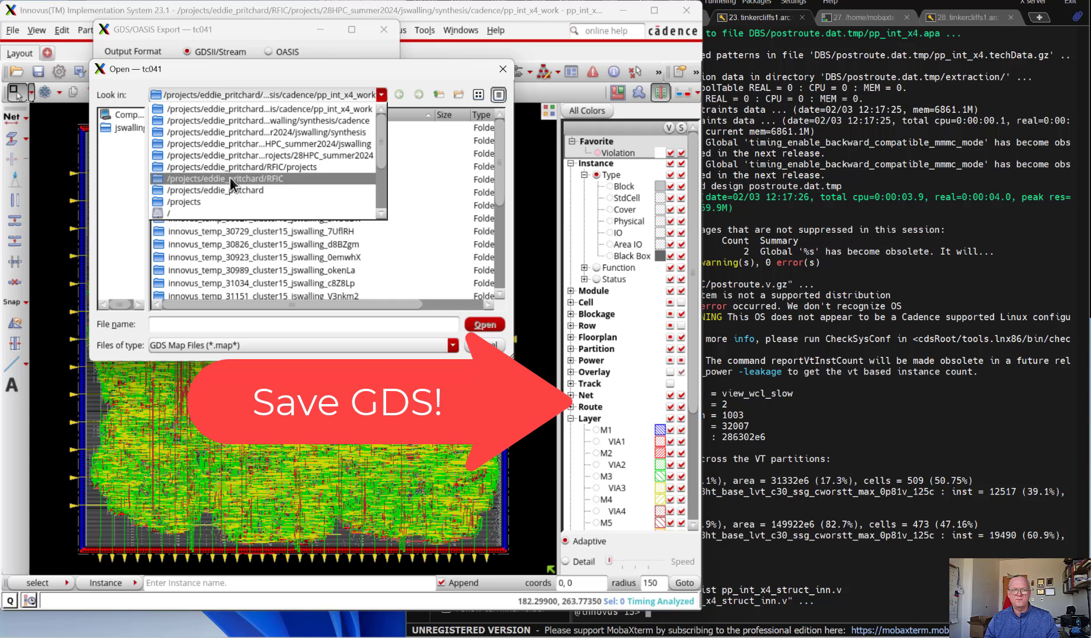
pyautogui.scroll(-3, 229, 177)
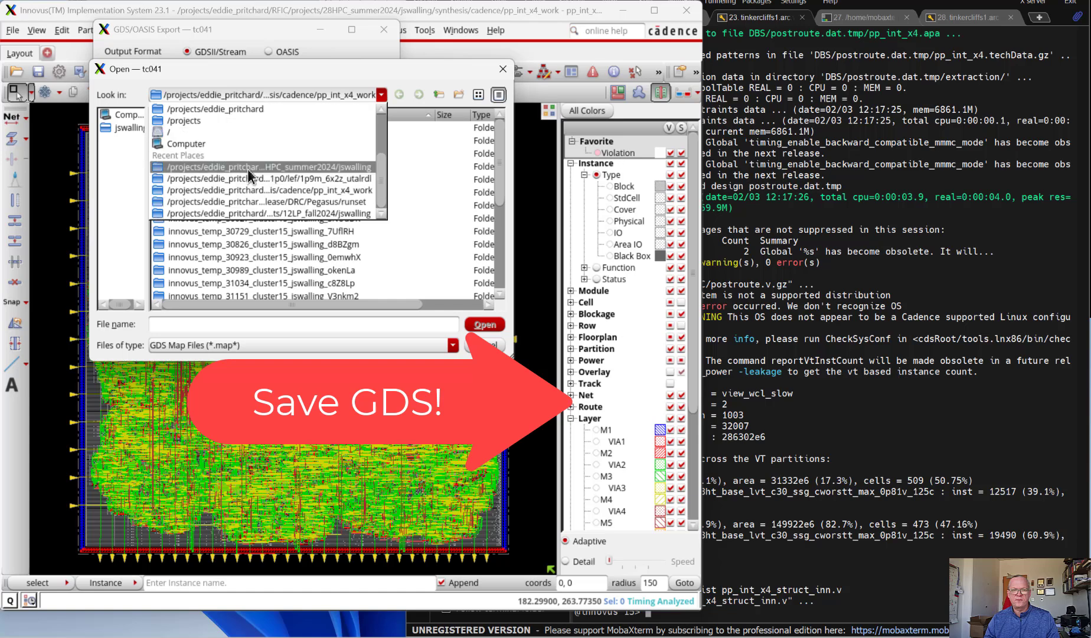
pyautogui.click(265, 180)
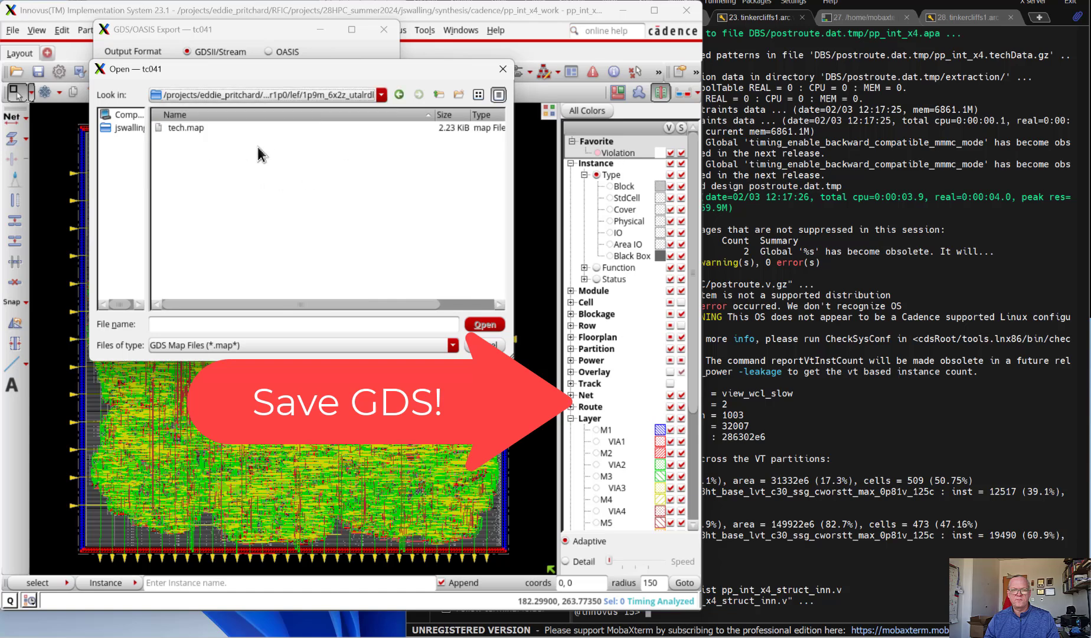
pyautogui.click(192, 130)
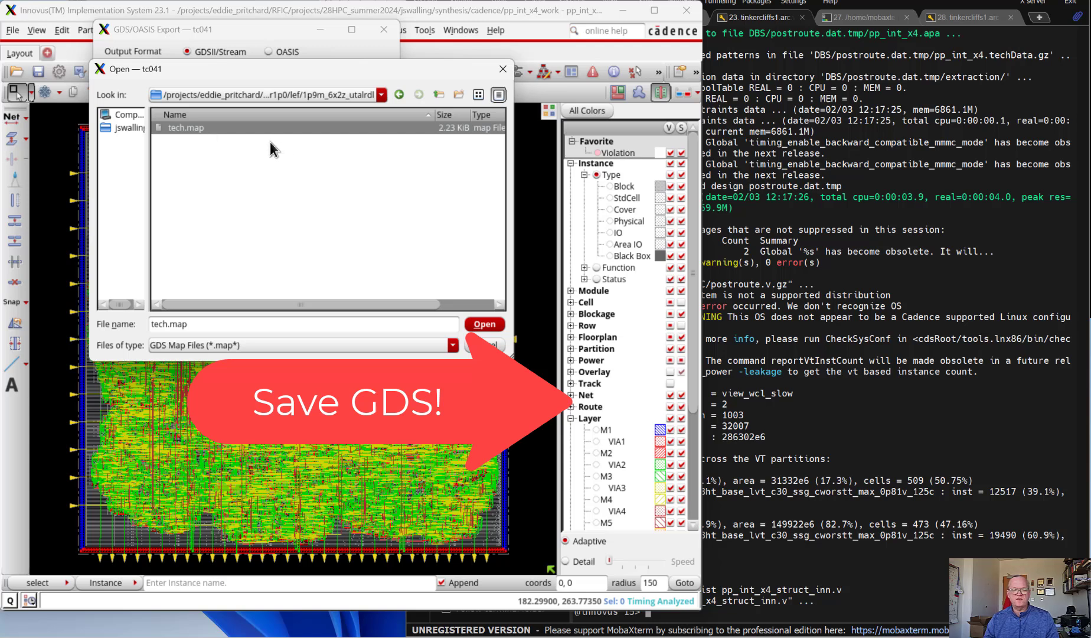
pyautogui.click(485, 325)
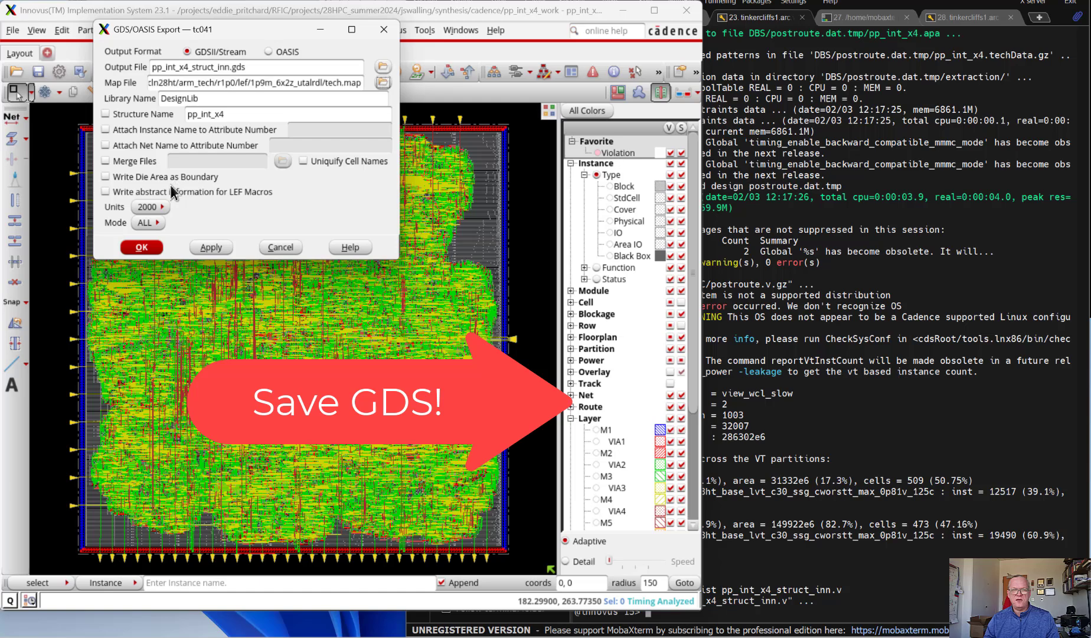
# - Confirm the GDS export, streaming pp_int_x4_struct_inn.gds with tech.map, DesignLib and 2000 units per micron
pyautogui.click(146, 246)
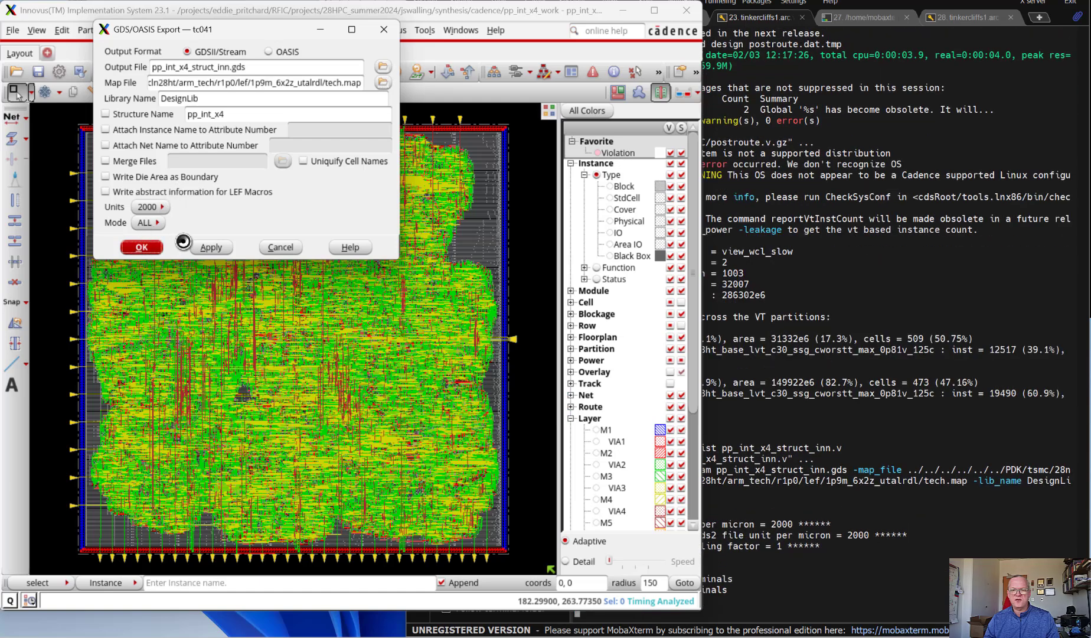